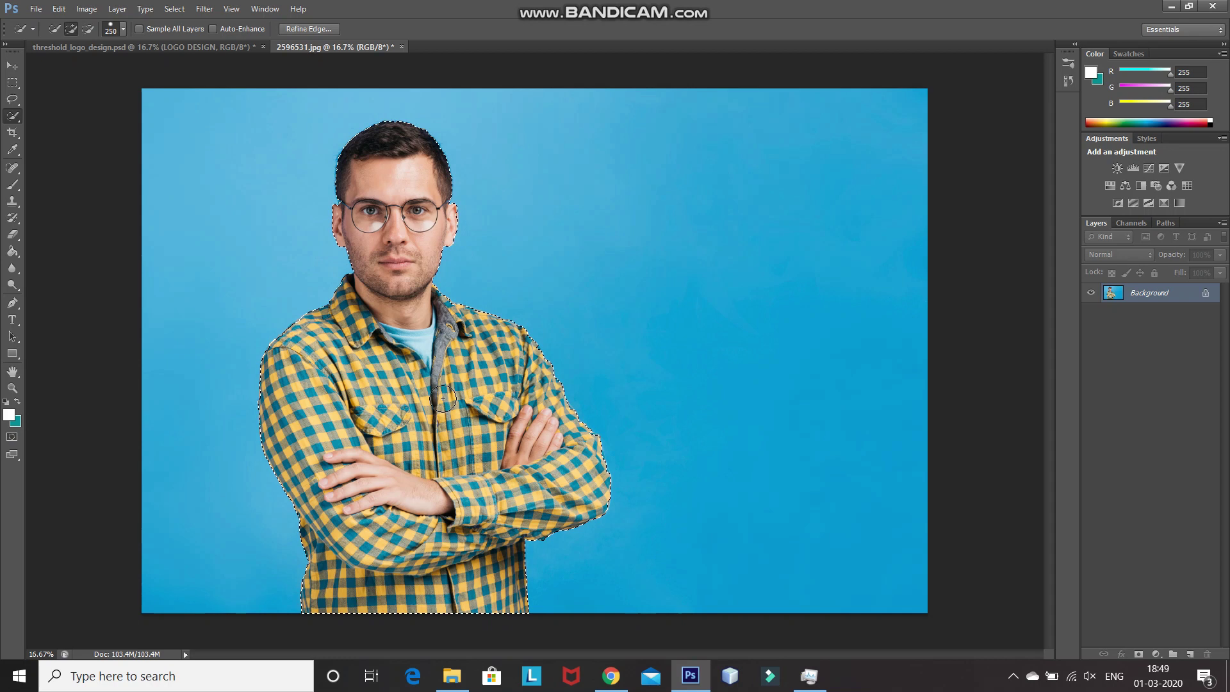
Refine the edge of the selection along the man's outline and copy the selected man to a new layer
left_click(320, 29)
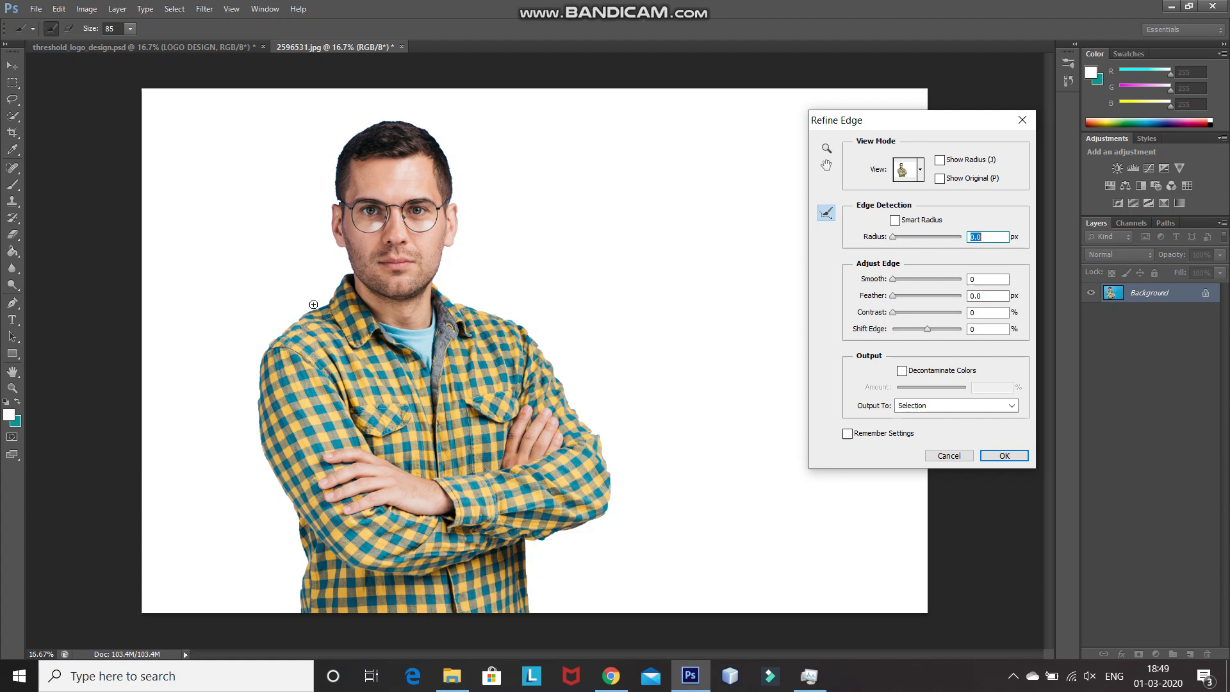
mouse_move(323, 303)
left_mouse_down()
mouse_move(343, 276)
mouse_move(331, 226)
mouse_move(349, 138)
mouse_move(444, 144)
mouse_move(476, 306)
mouse_move(574, 414)
mouse_move(606, 500)
mouse_move(529, 541)
mouse_move(529, 573)
left_mouse_up()
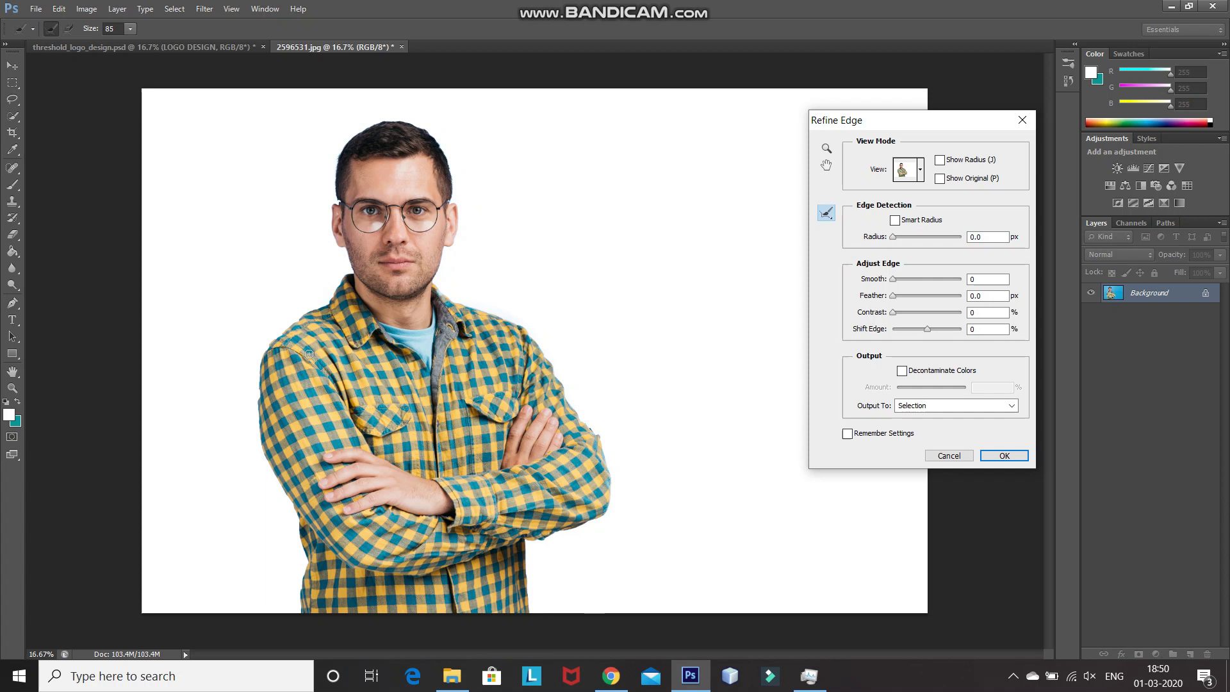
left_click(1018, 457)
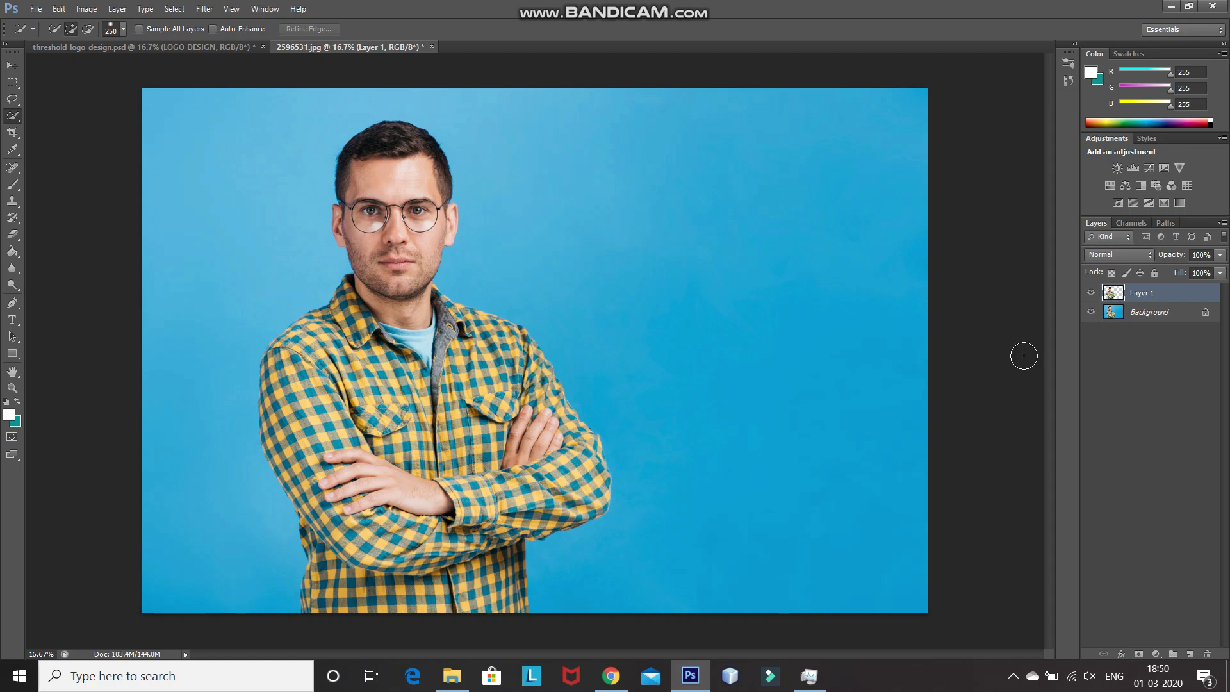
Hide the Background layer and apply a Threshold adjustment with level 120 to the cut-out man on Layer 1
left_click(1091, 314)
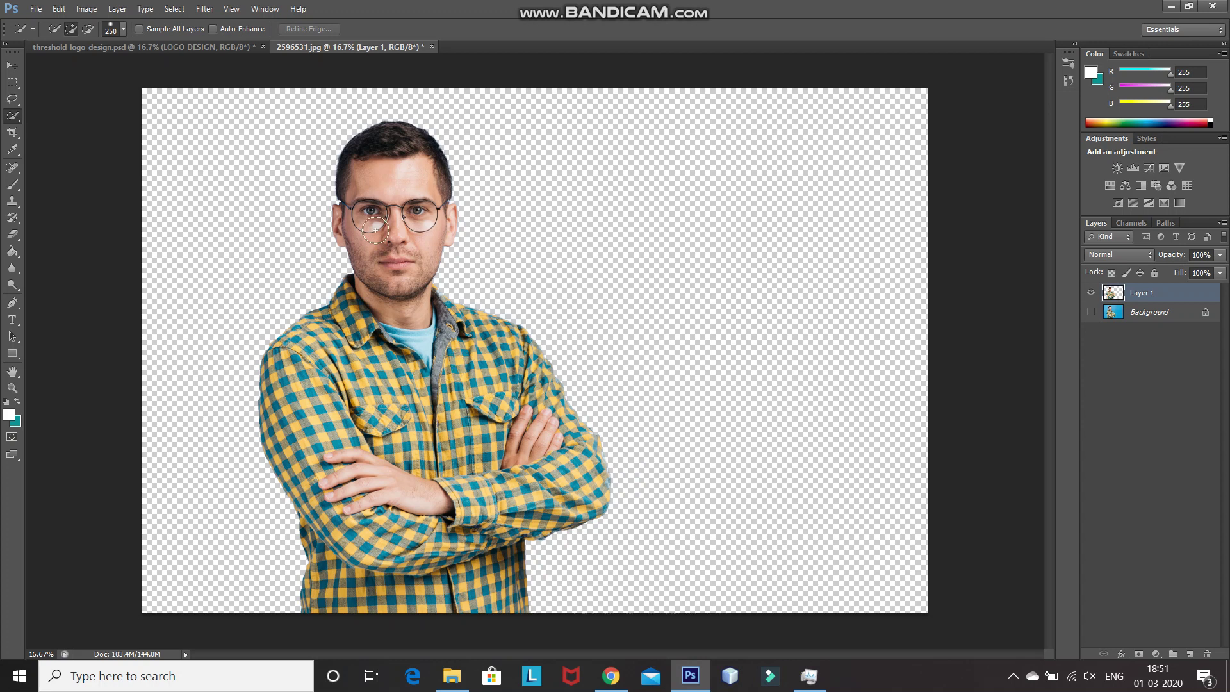
left_click(86, 9)
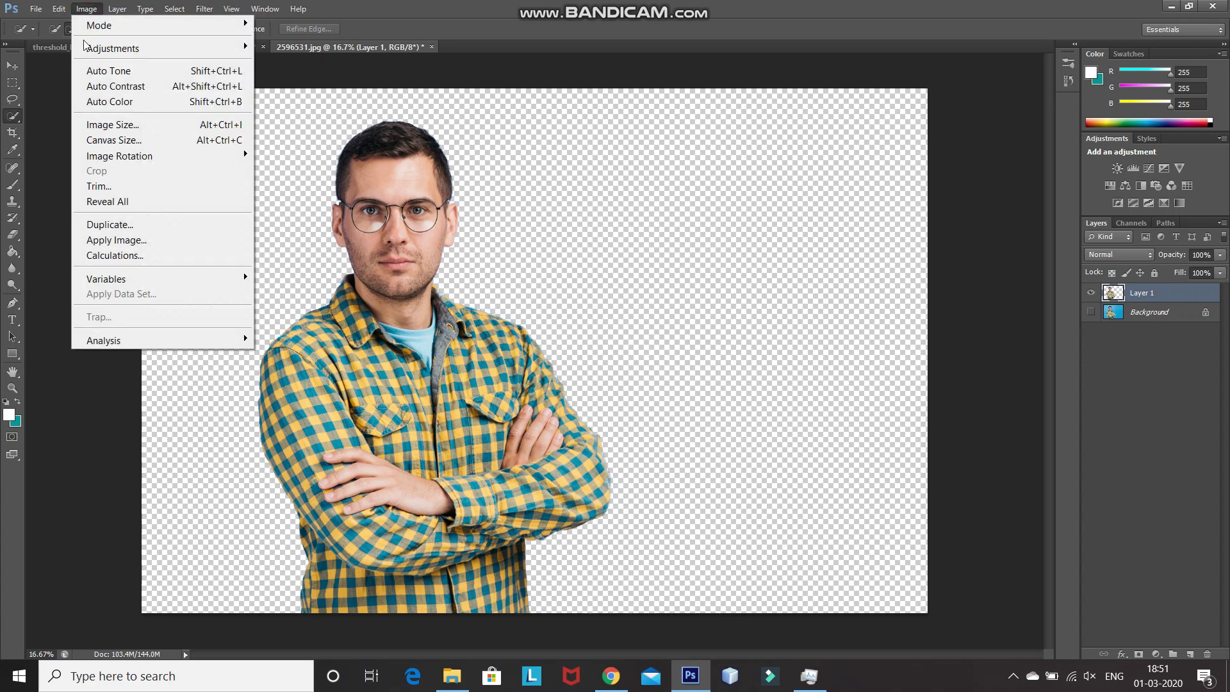
mouse_move(90, 48)
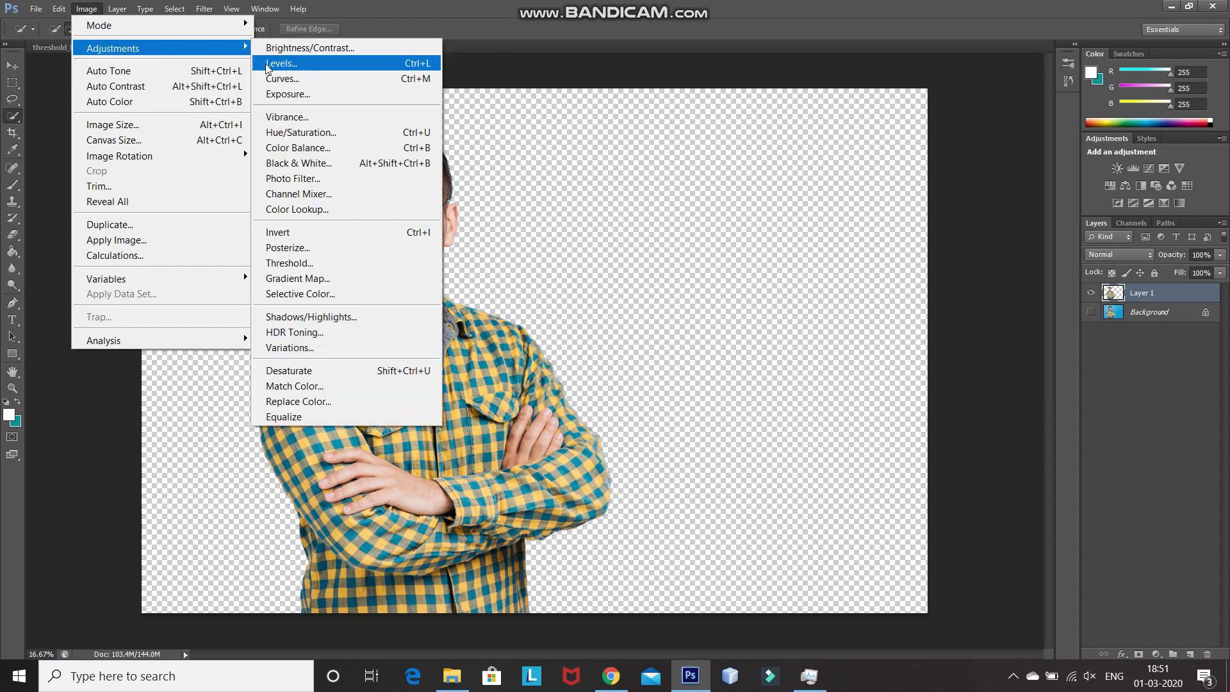
left_click(291, 262)
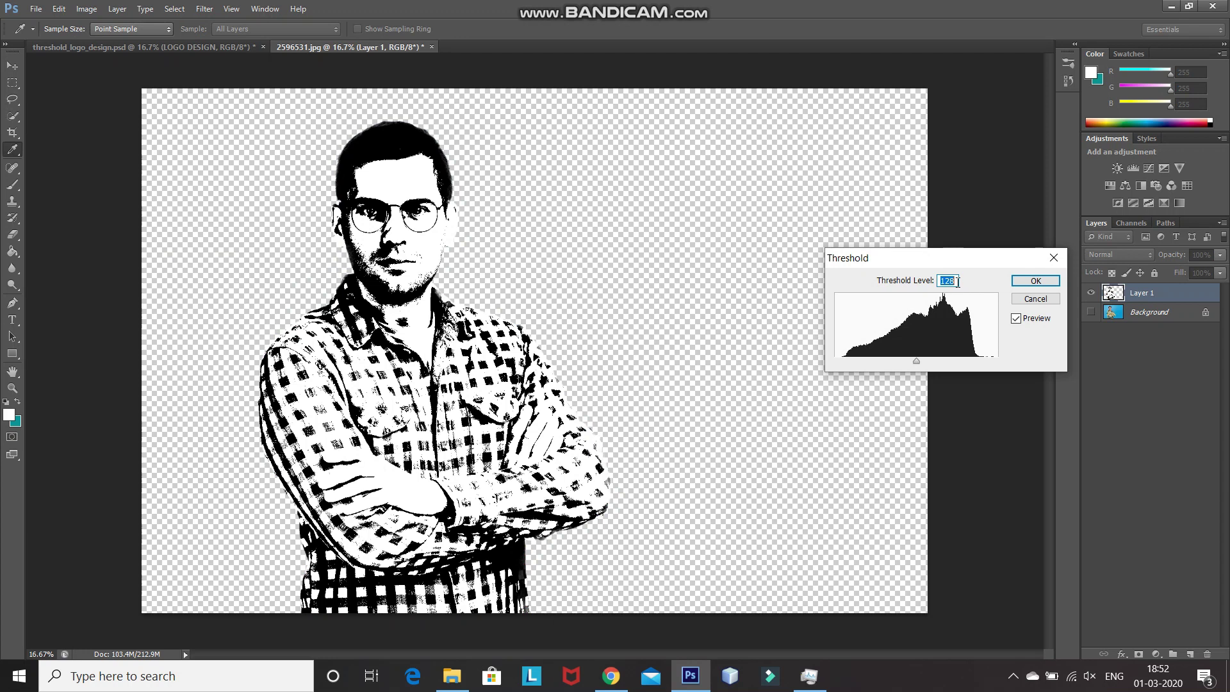
type("12")
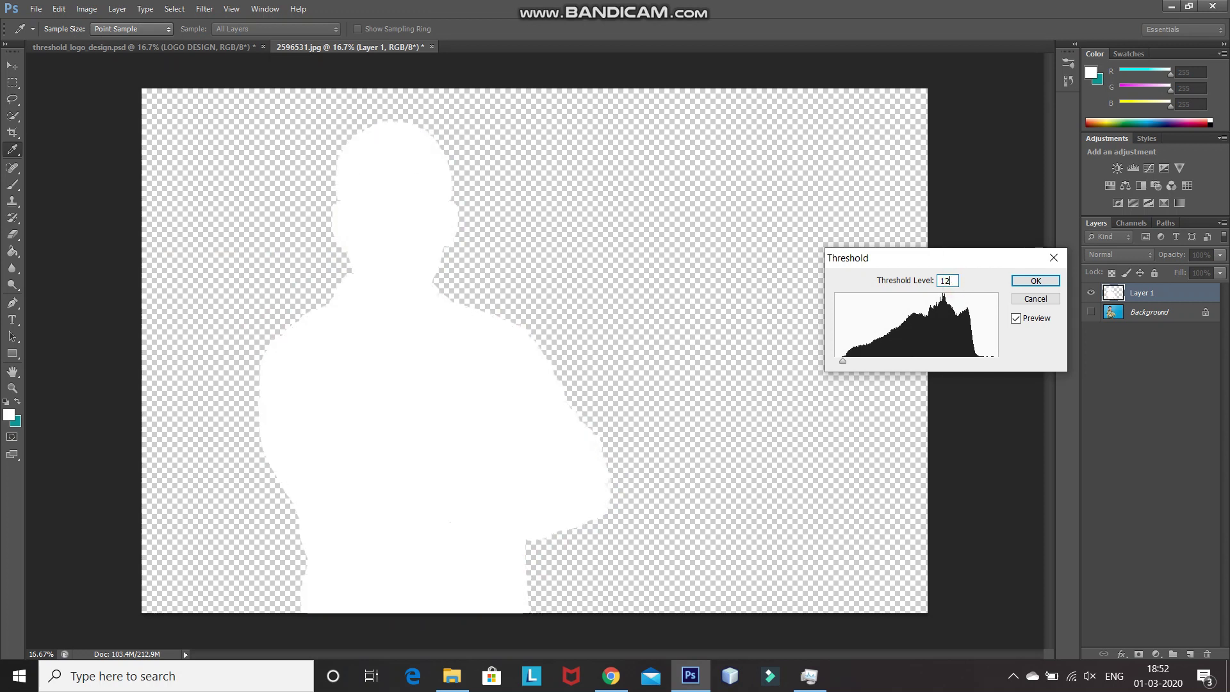
type("0")
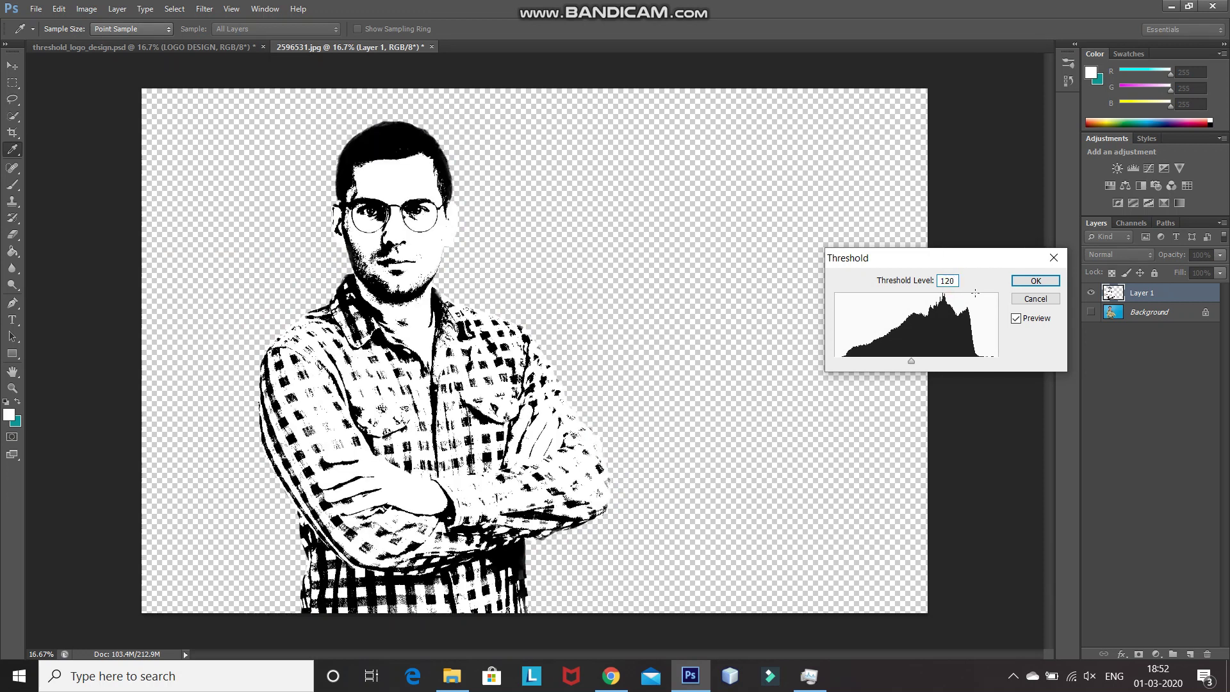
left_click(1036, 280)
key("w")
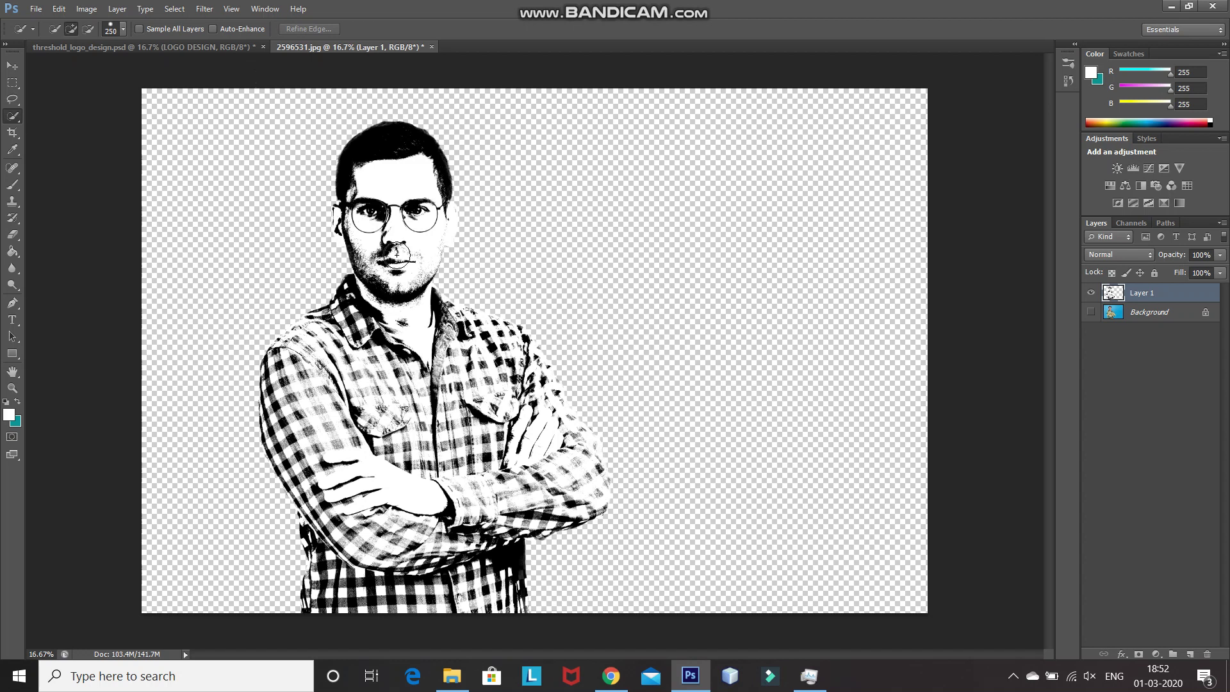
Select the white areas of Layer 1 with Color Range, sampling the forehead and raising the fuzziness, delete them and clear the selection
left_click(173, 9)
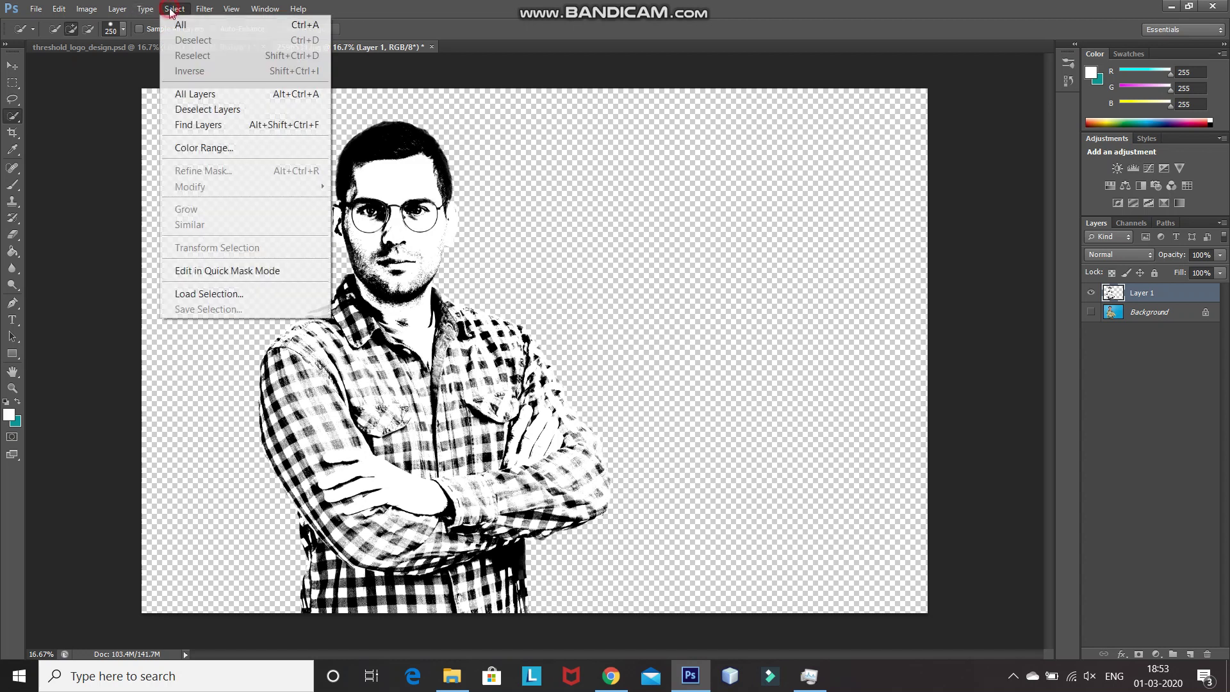
left_click(187, 148)
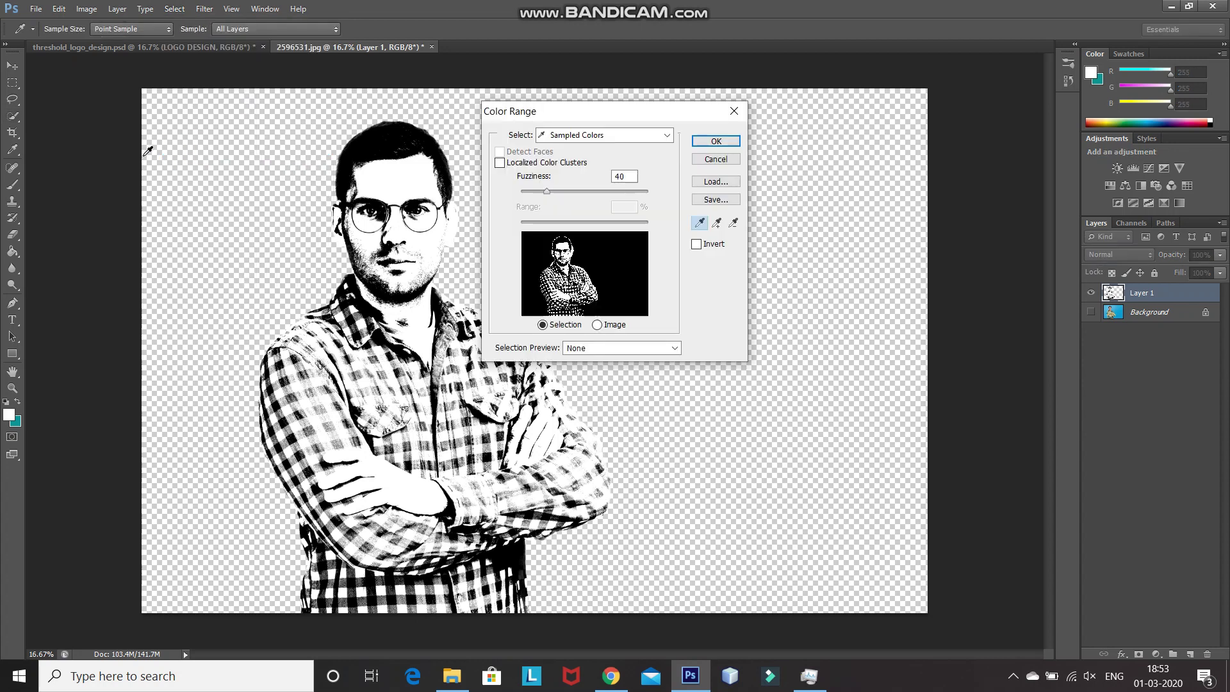
left_click(394, 186)
mouse_move(548, 192)
left_mouse_down()
mouse_move(582, 192)
mouse_move(557, 191)
left_mouse_up()
left_click(708, 141)
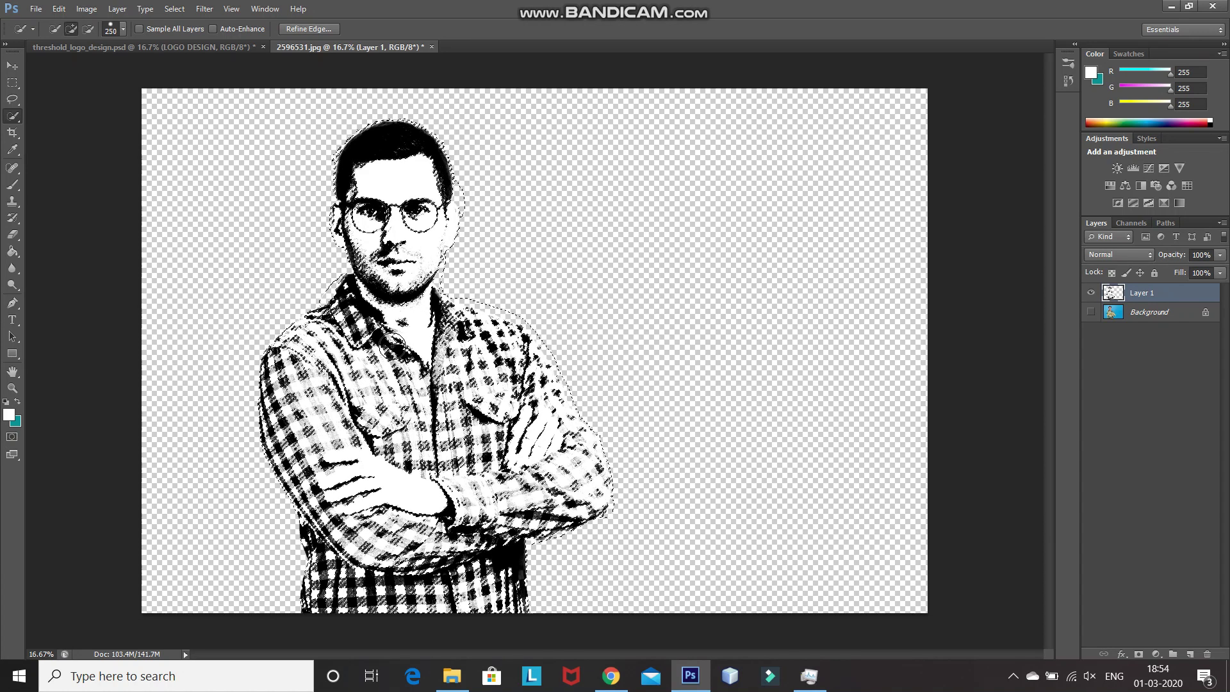
key("ctrl+f")
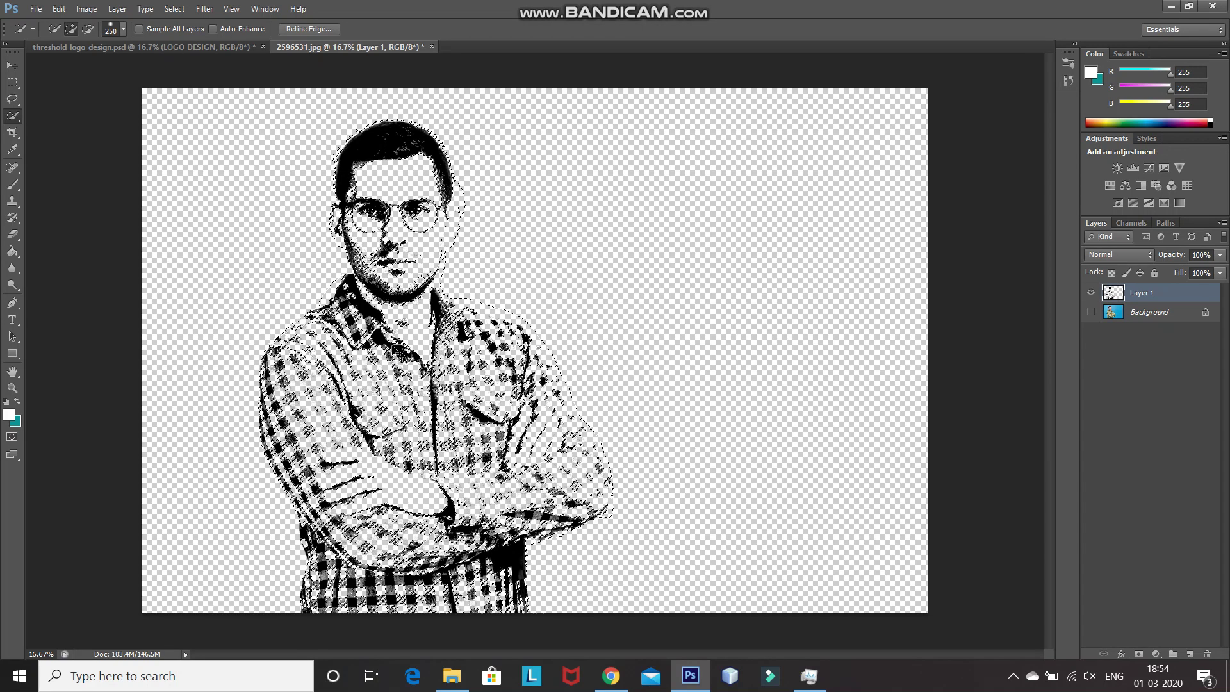
key("ctrl+d")
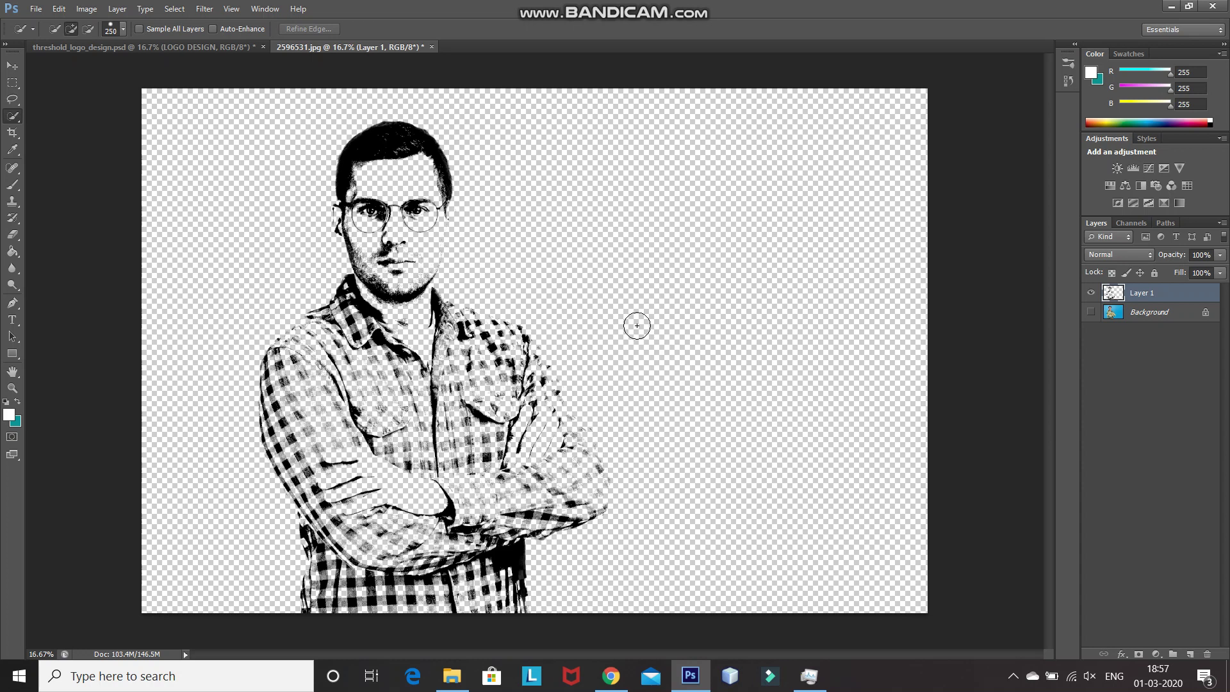
Check the foreground and background colours in the Color Picker, keeping white and teal
left_click(9, 415)
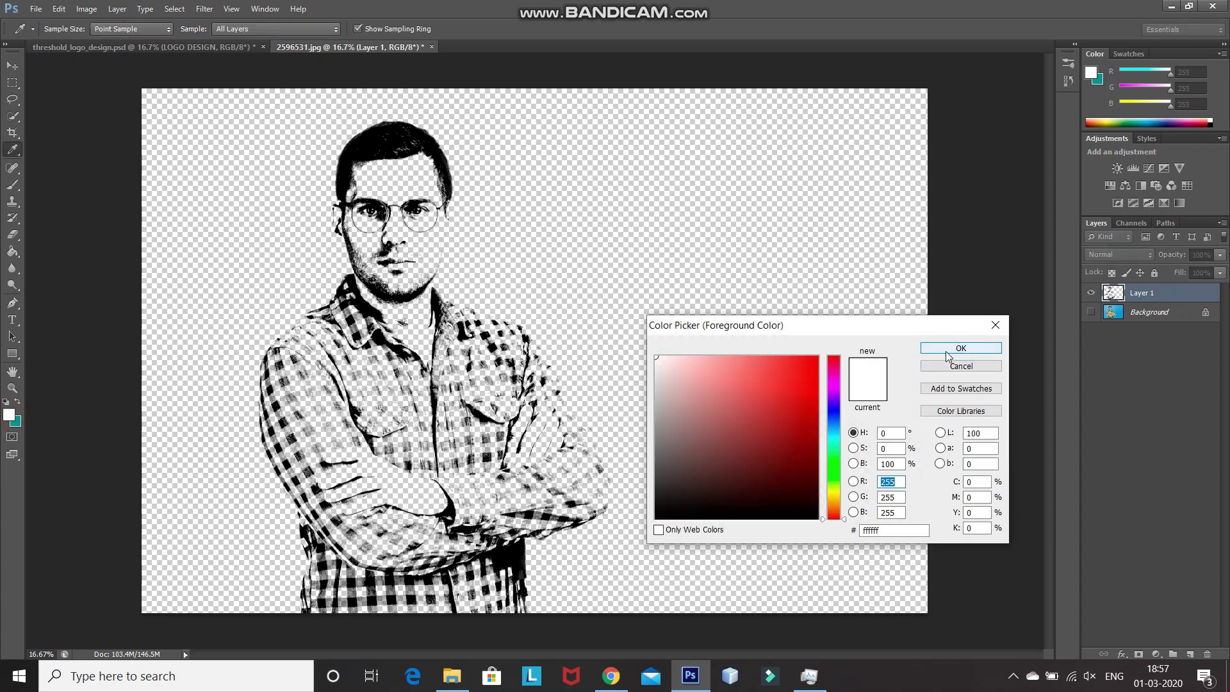
left_click(947, 354)
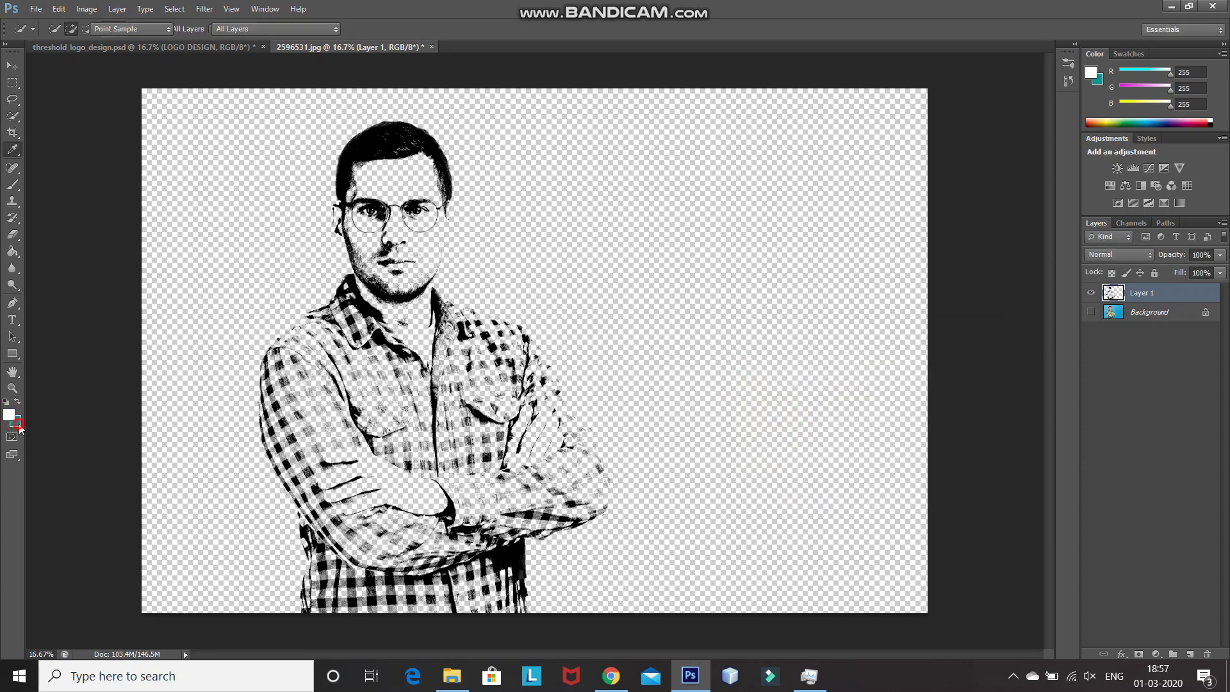
left_click(18, 425)
left_click(932, 354)
key("w")
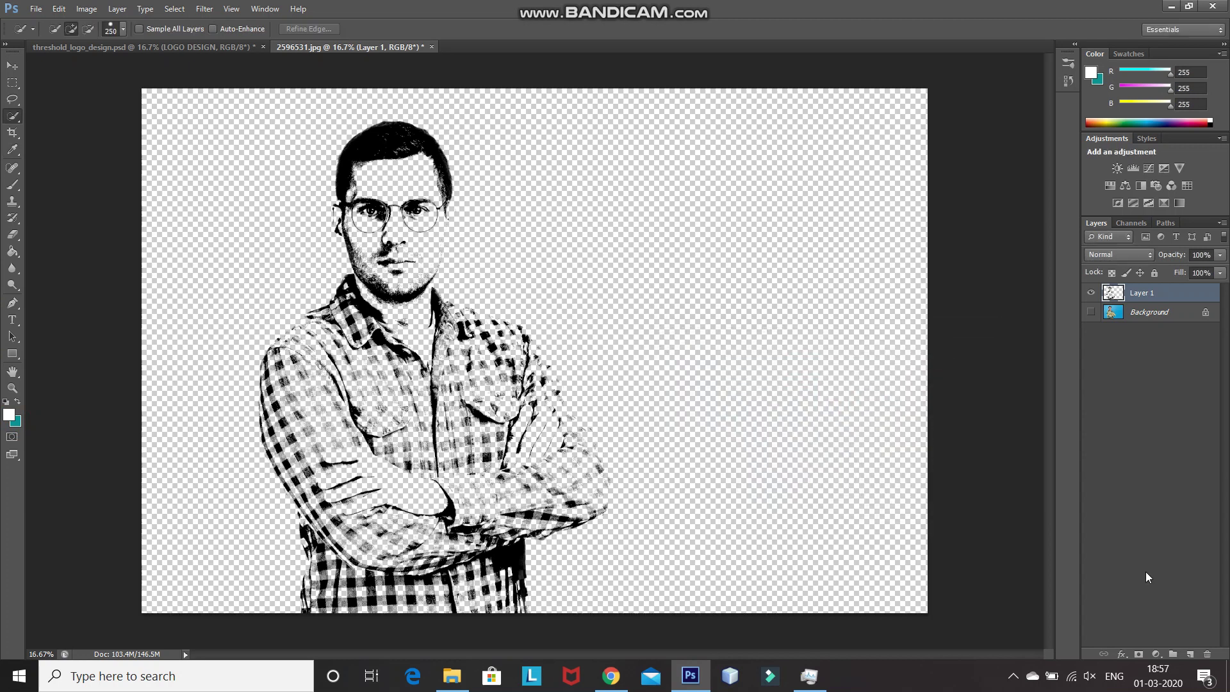
Add a Gradient Fill layer that uses the white-to-teal foreground-to-background preset
left_click(1155, 654)
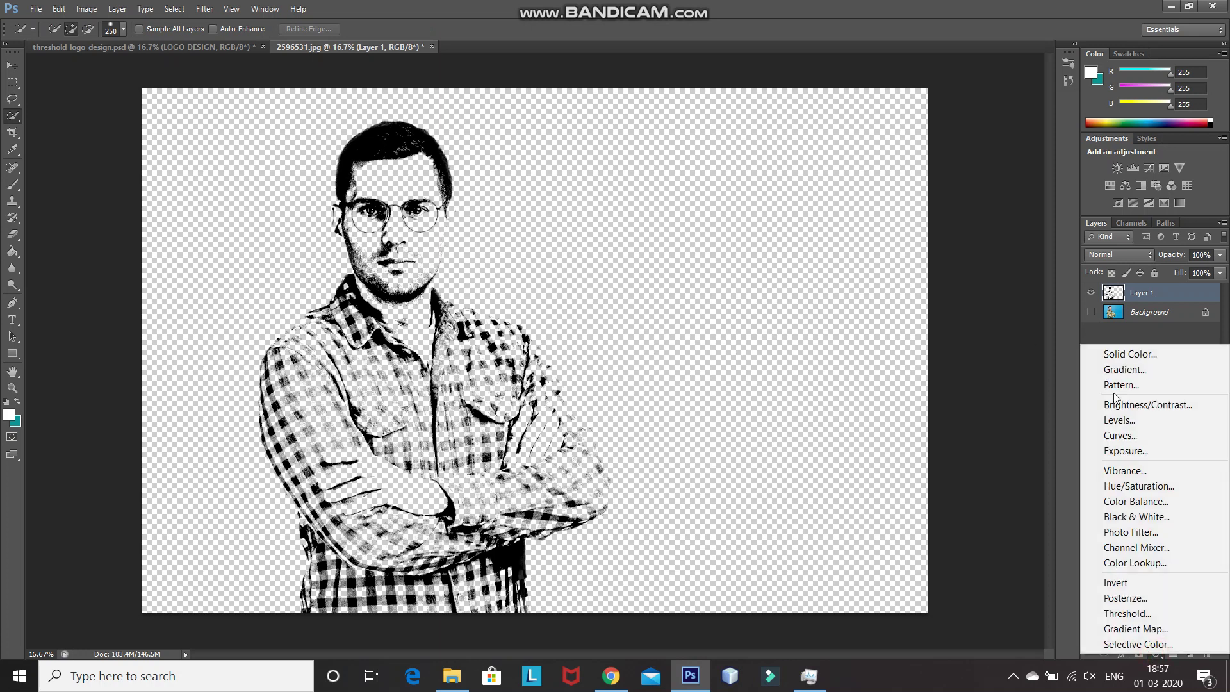
left_click(1114, 372)
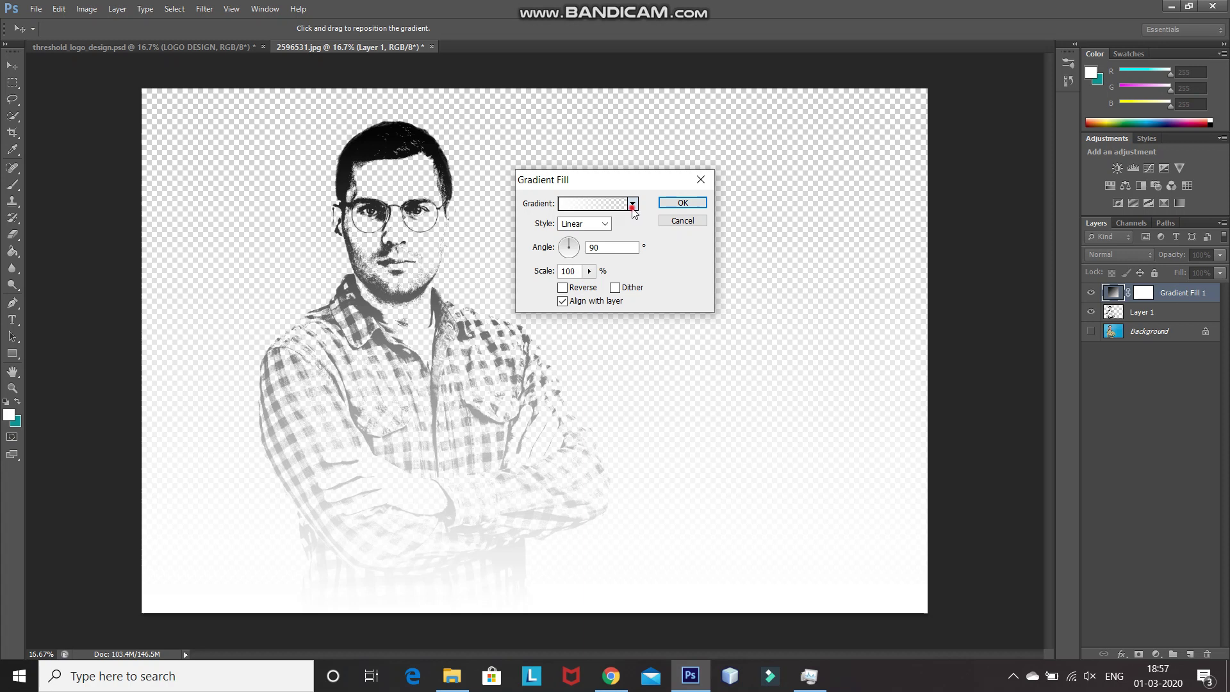
left_click(633, 205)
left_click(534, 229)
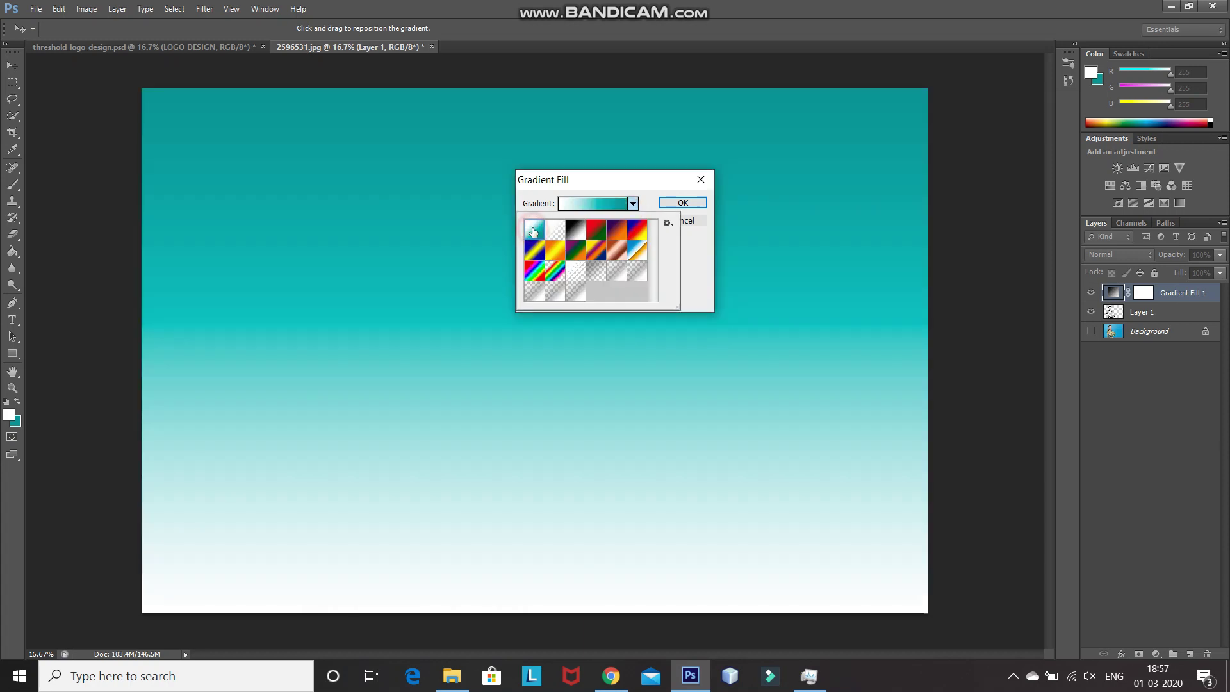
left_click(634, 206)
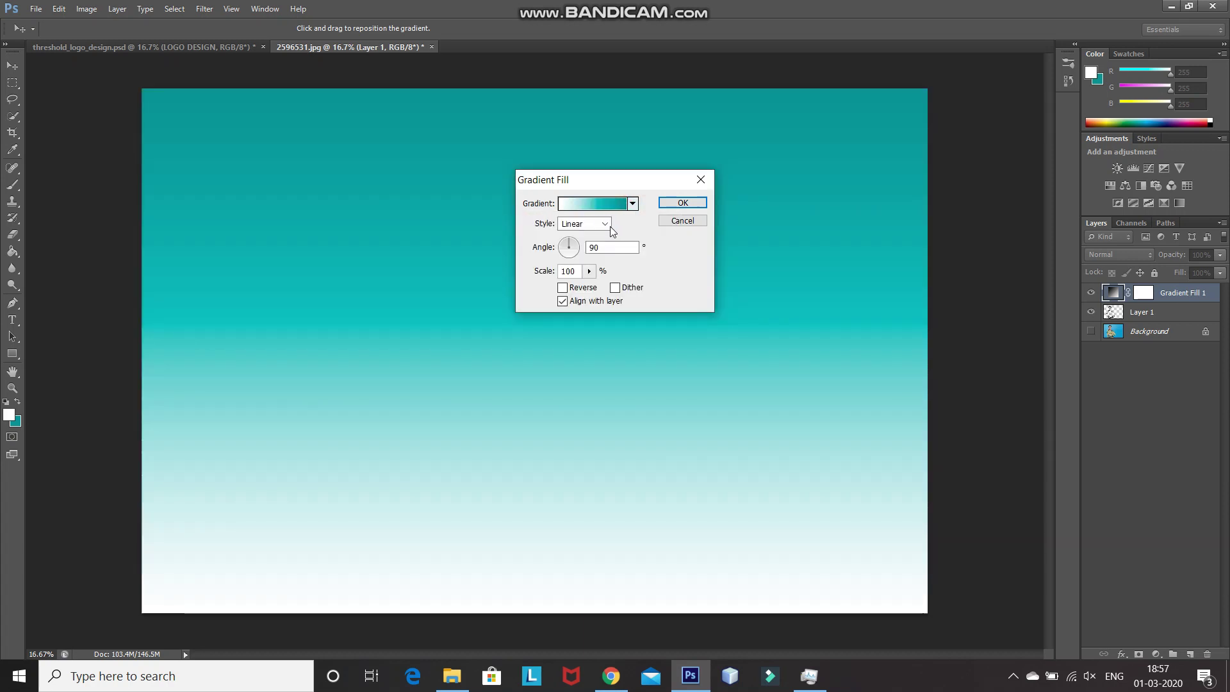
Set the gradient fill to Radial style with 300% scale and place its layer beneath Layer 1
left_click(606, 225)
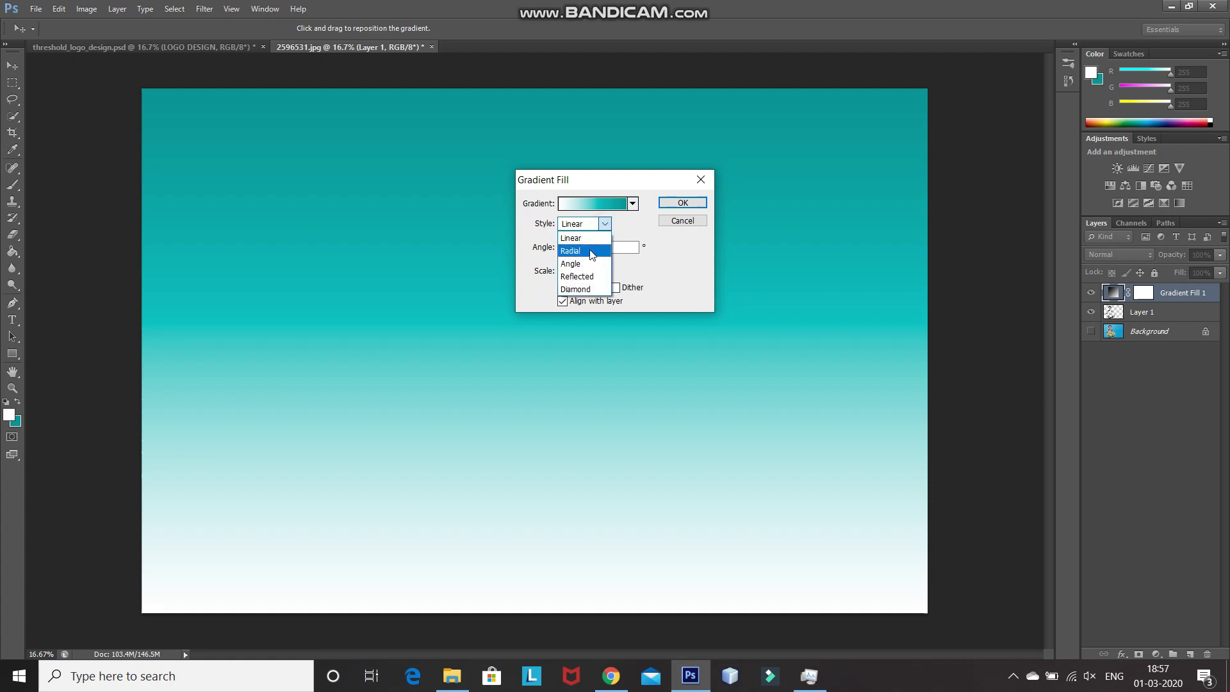
left_click(584, 244)
double_click(570, 271)
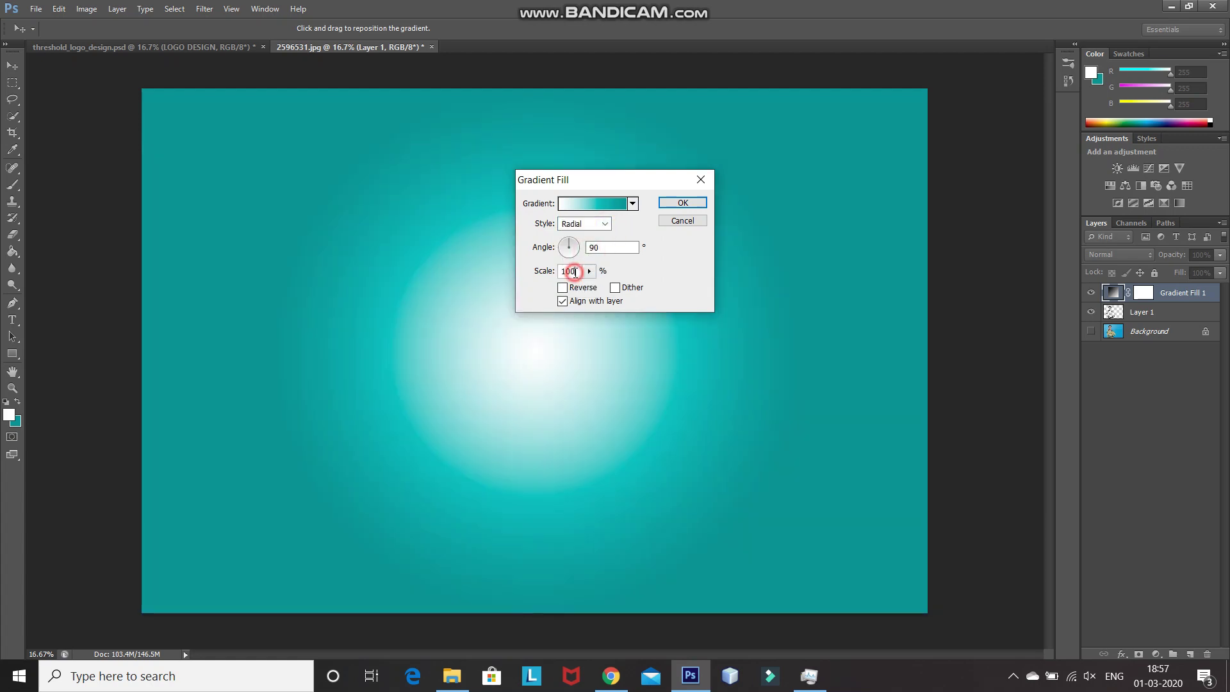
type("300")
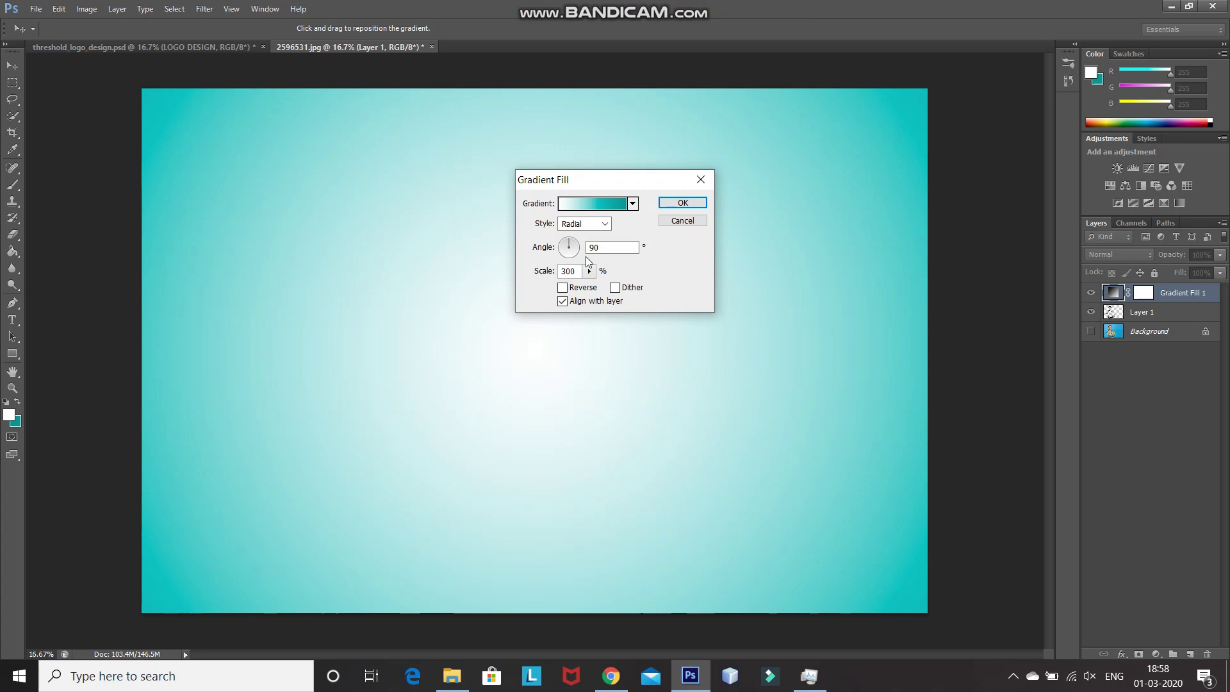
left_click(680, 203)
key("w")
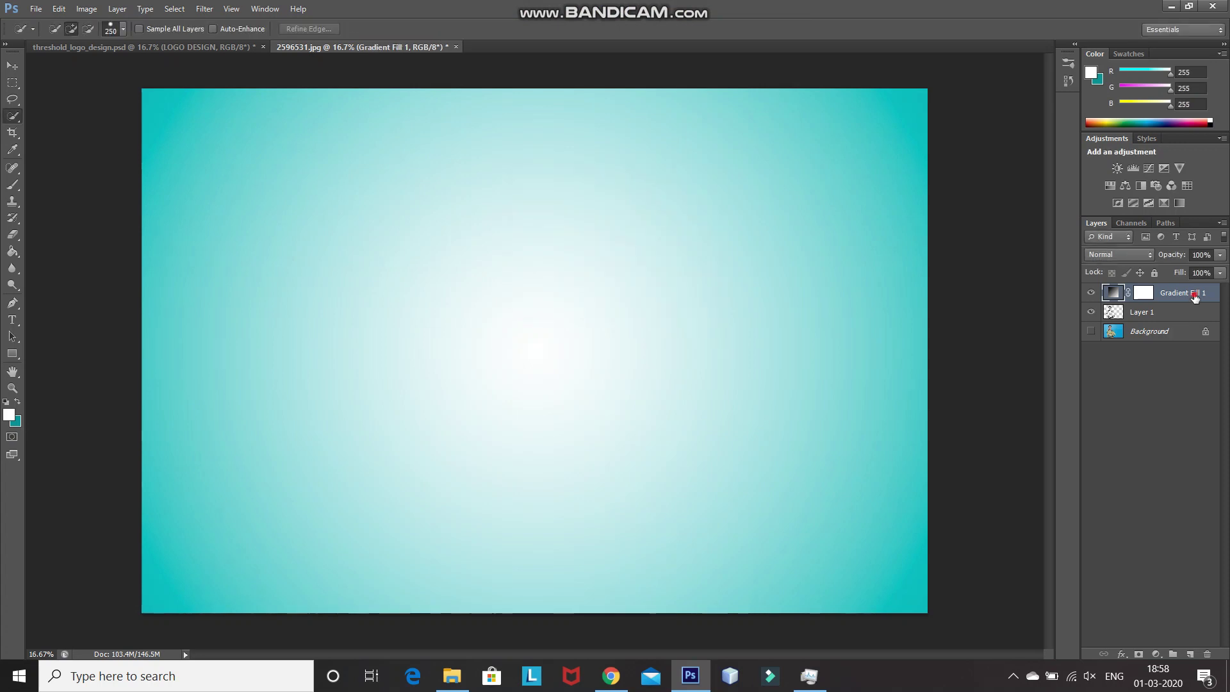
left_click_drag(1193, 296, 1194, 325)
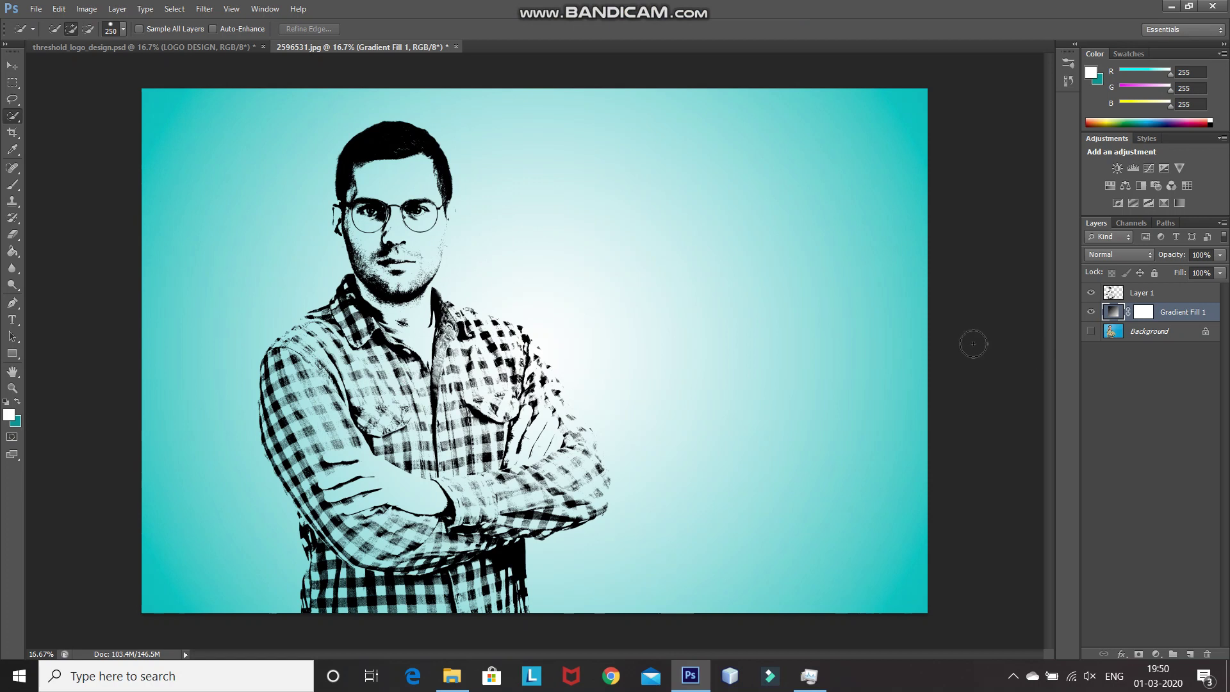
Scale the man on Layer 1 proportionally to about 63% and place him at the centre of the canvas
left_click(1204, 299)
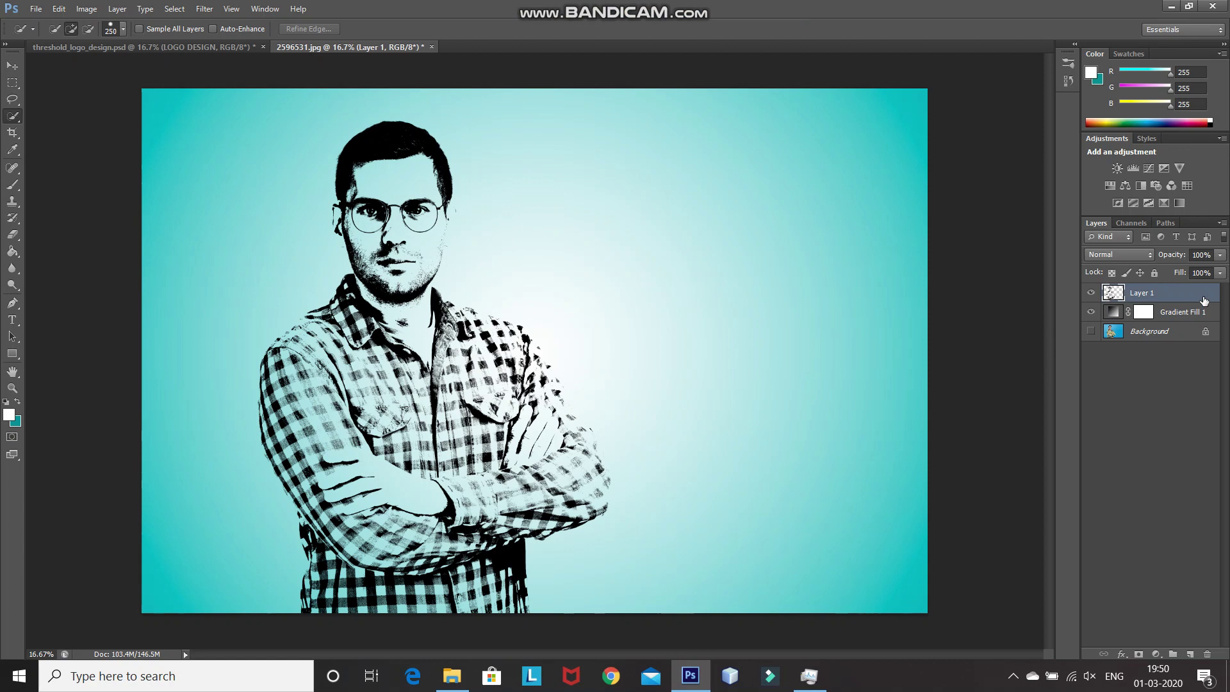
key("ctrl+t")
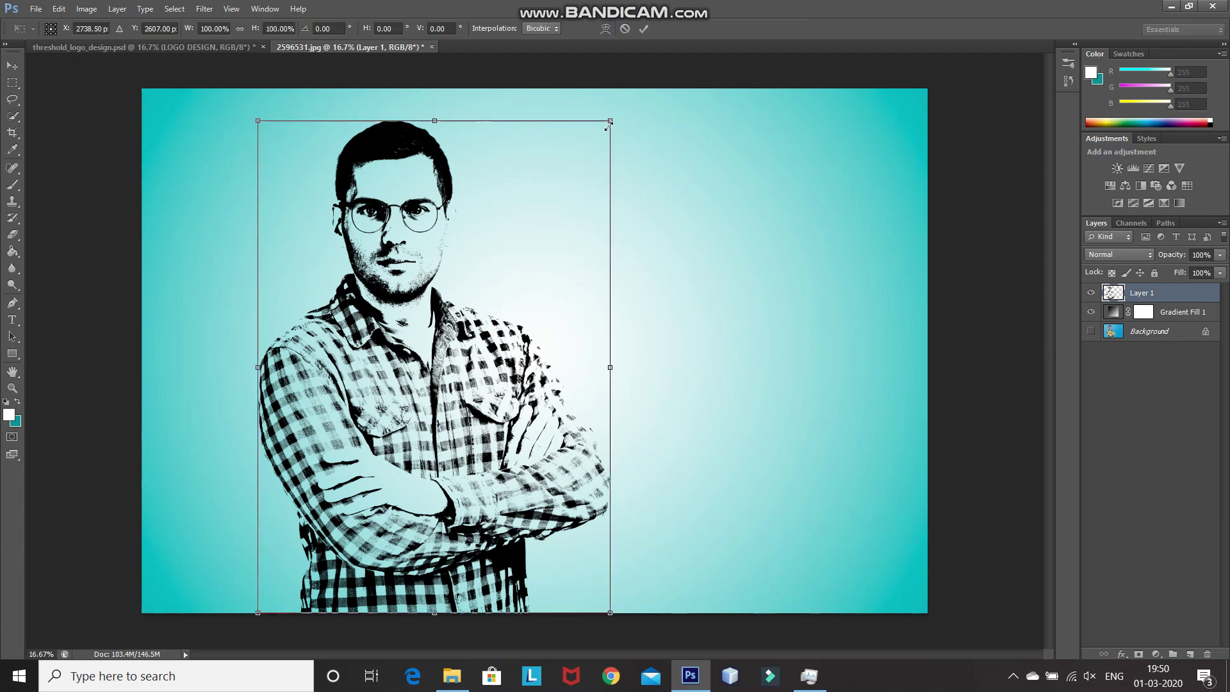
left_click_drag(608, 121, 446, 282)
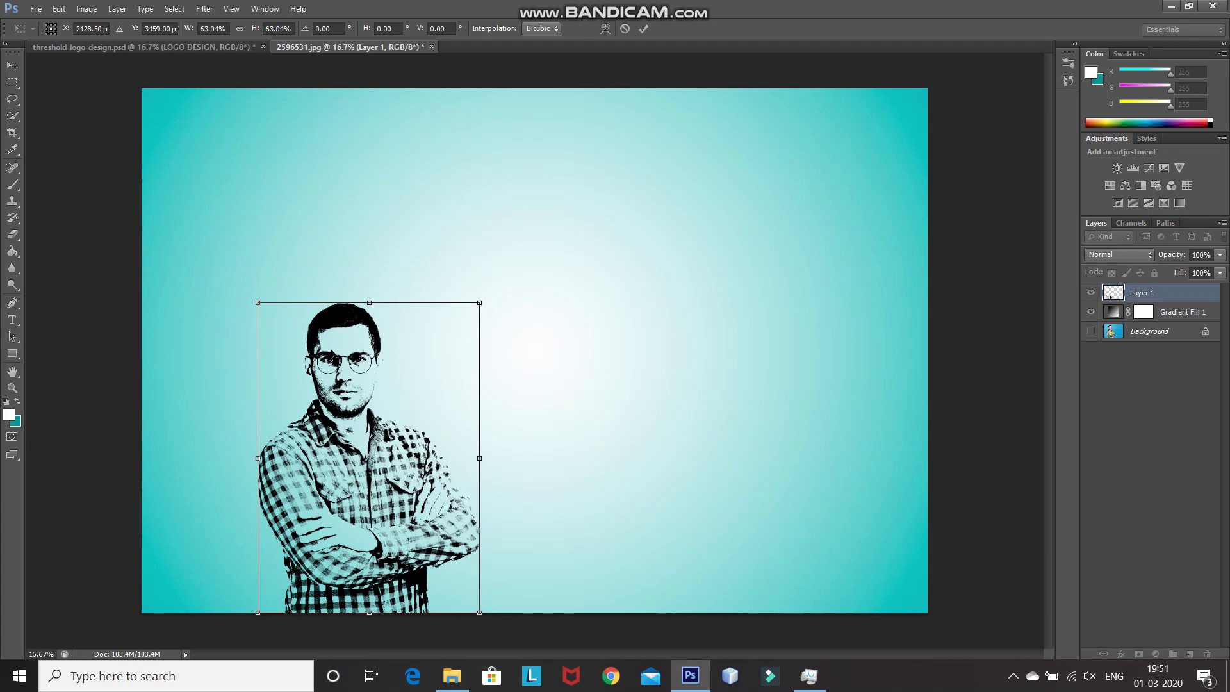
left_click_drag(331, 350, 505, 264)
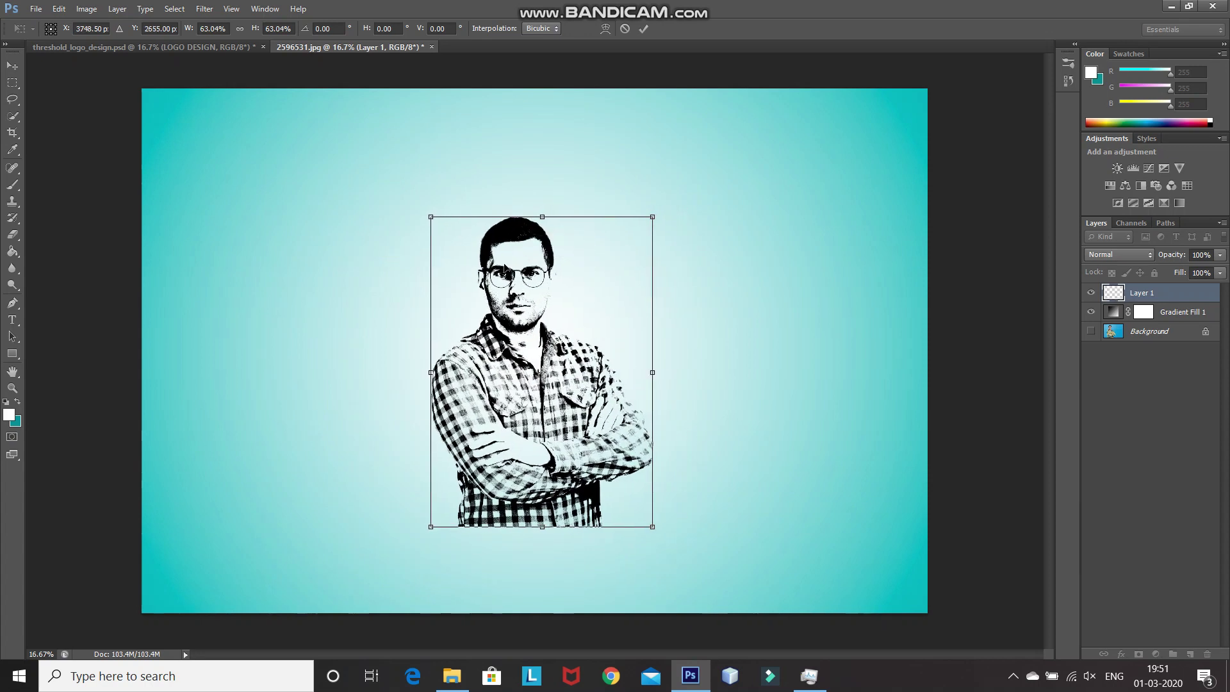
left_click(644, 30)
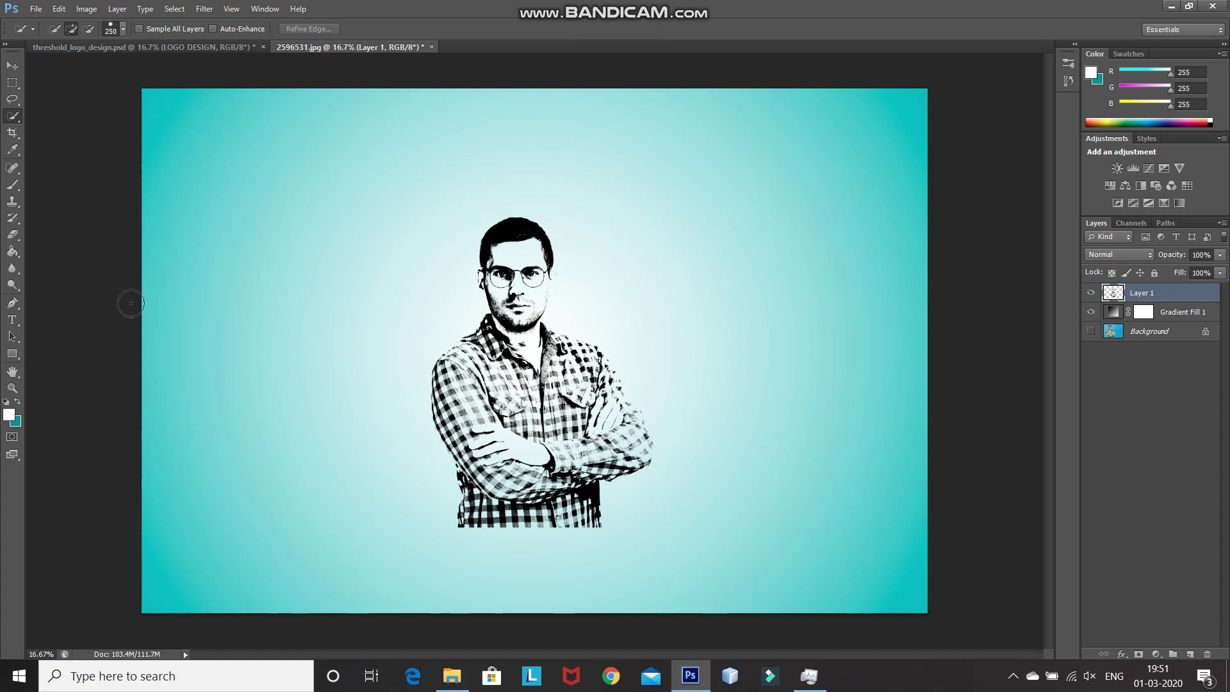
Set up the Ellipse tool to draw a shape with no fill and a 15 pt black stroke
left_click(14, 354)
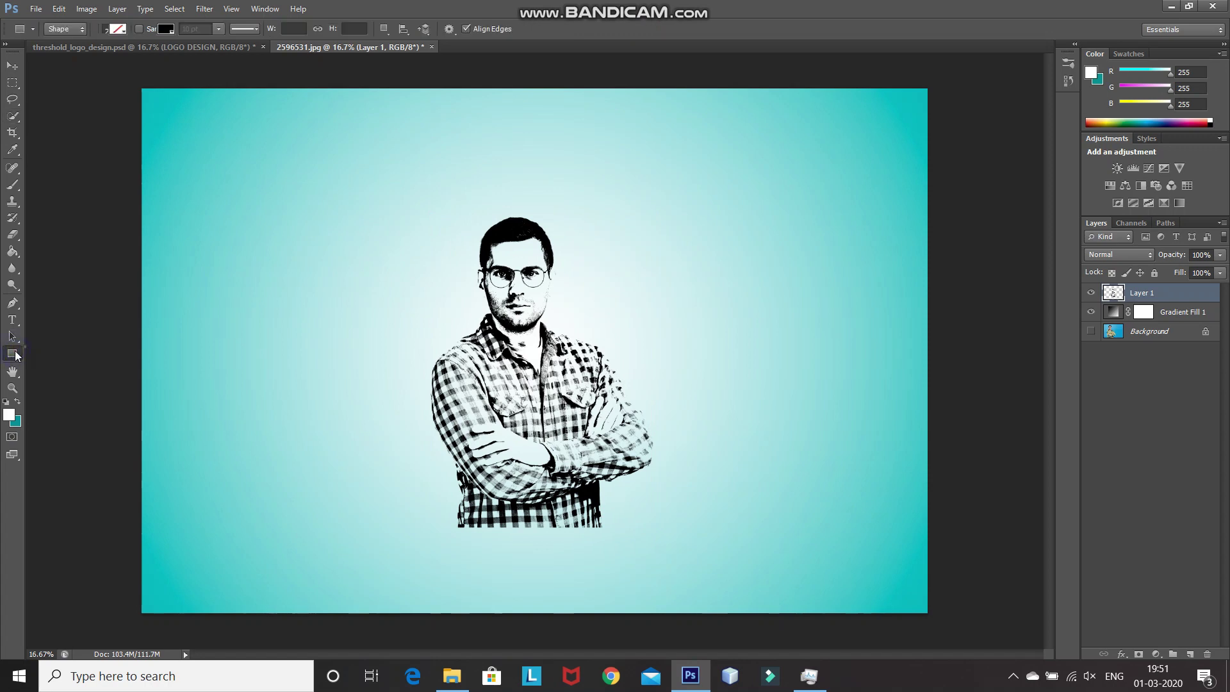
right_click(16, 357)
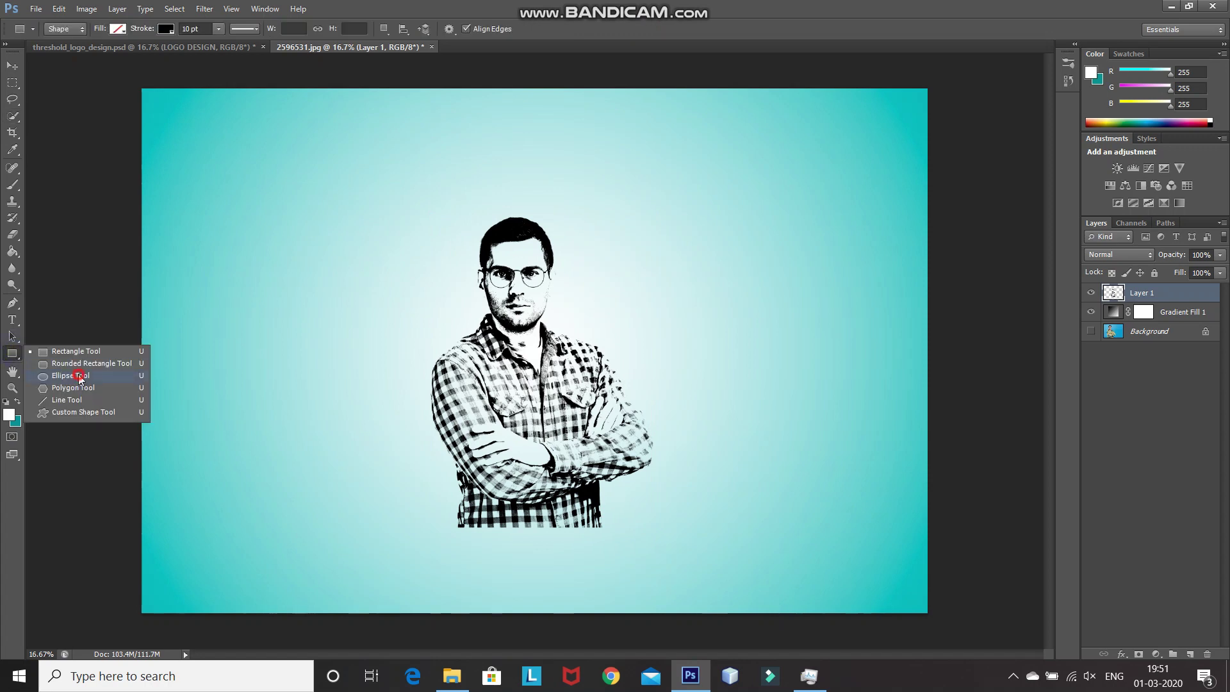
left_click(80, 378)
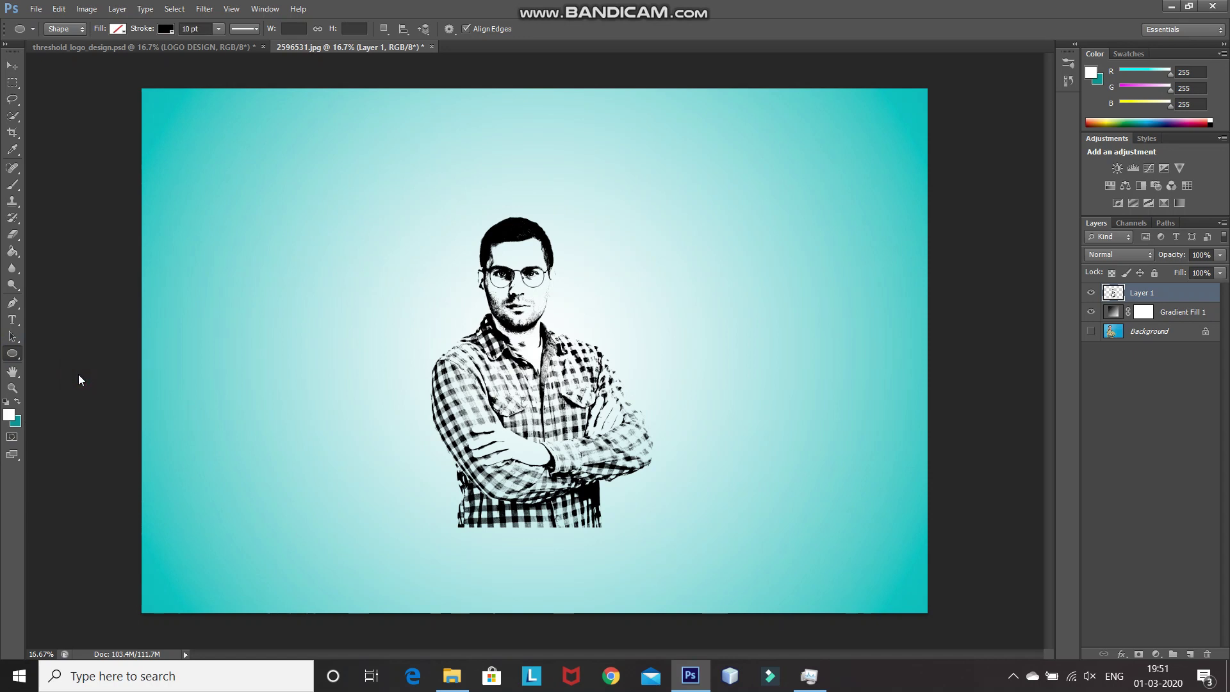
left_click(116, 30)
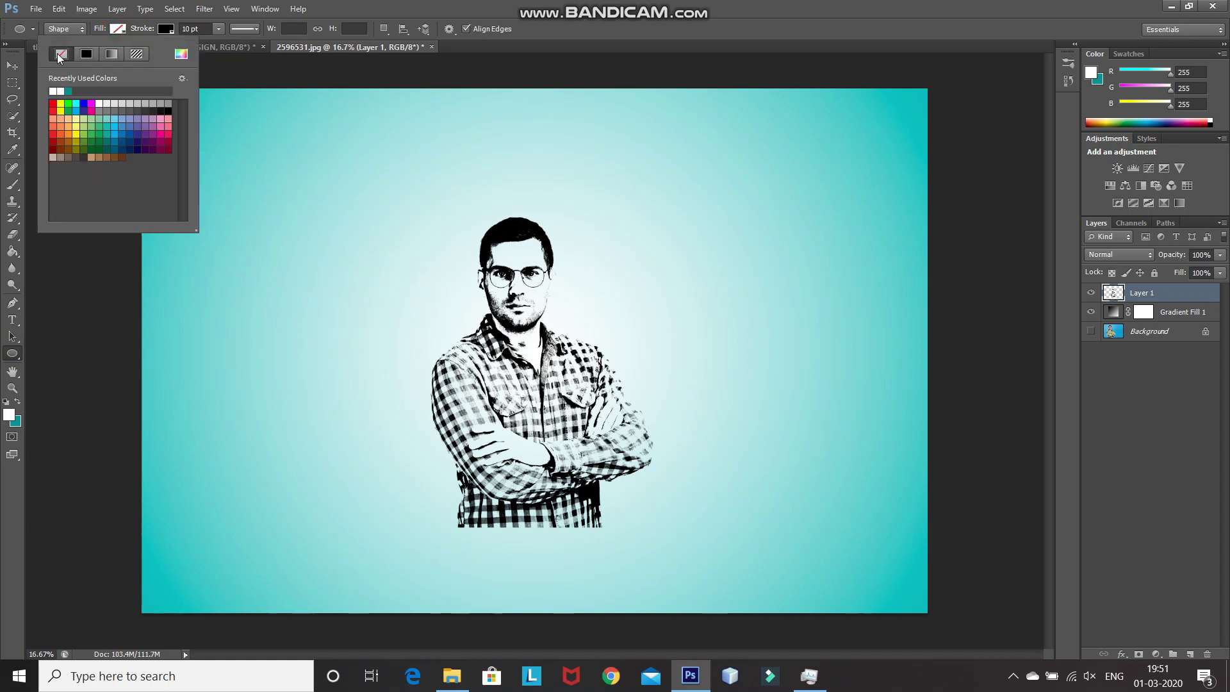
left_click(119, 29)
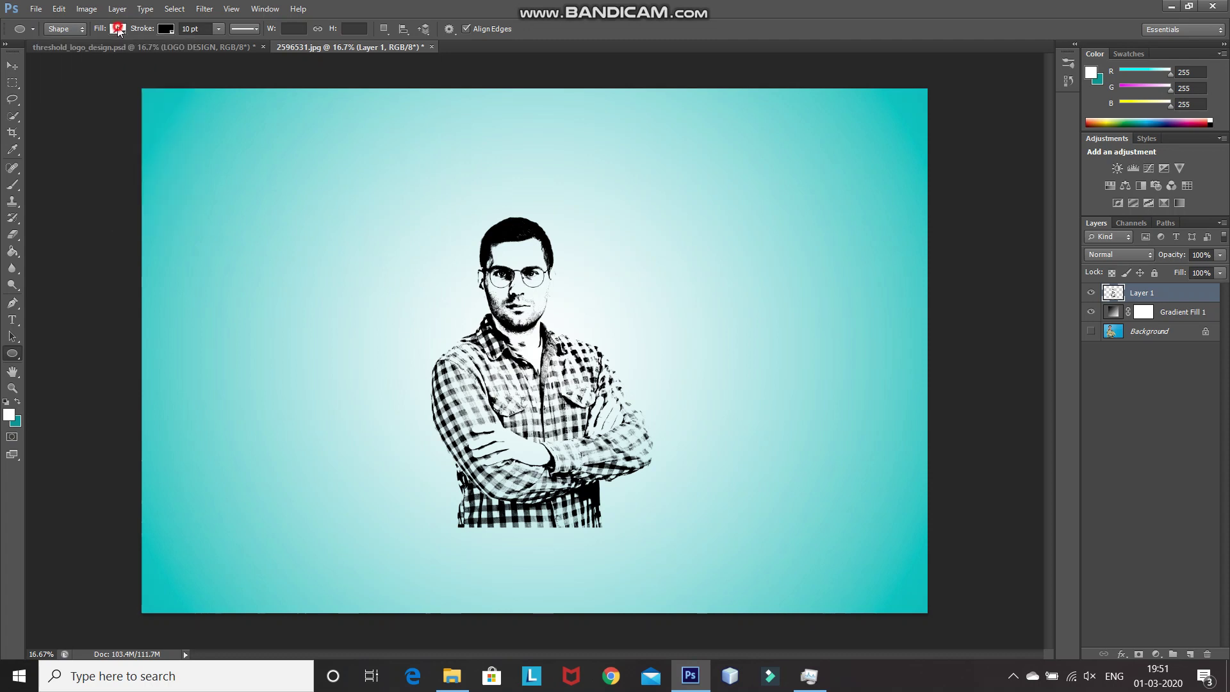
left_click(165, 29)
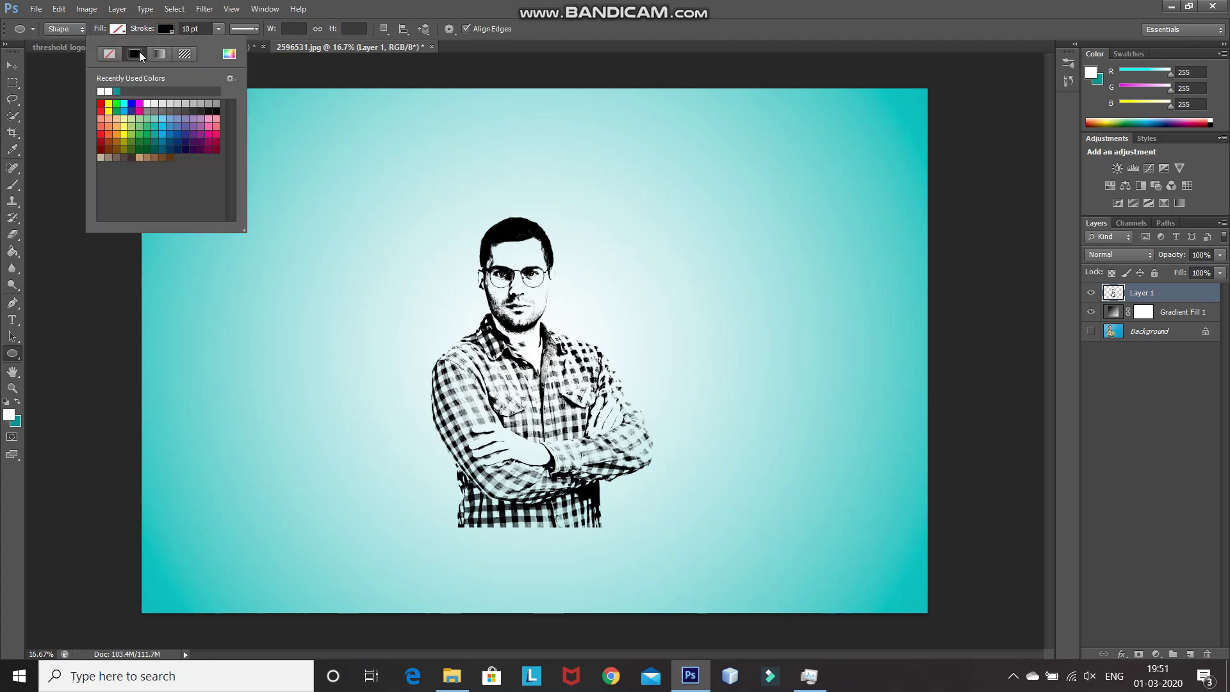
left_click(166, 30)
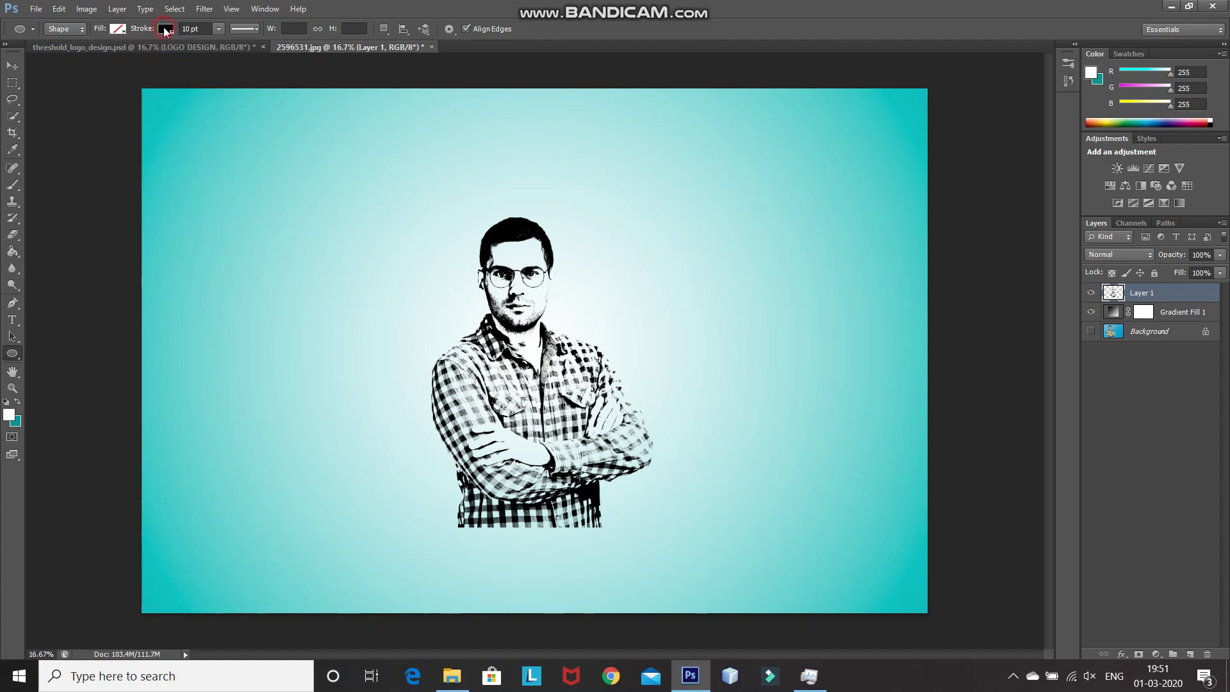
double_click(190, 29)
type("15")
key("Return")
Draw a circle about 2640 px in diameter and position it around the man's head and upper body
mouse_move(396, 186)
left_mouse_down()
mouse_move(545, 258)
mouse_move(740, 419)
mouse_move(833, 473)
mouse_move(826, 466)
left_mouse_up()
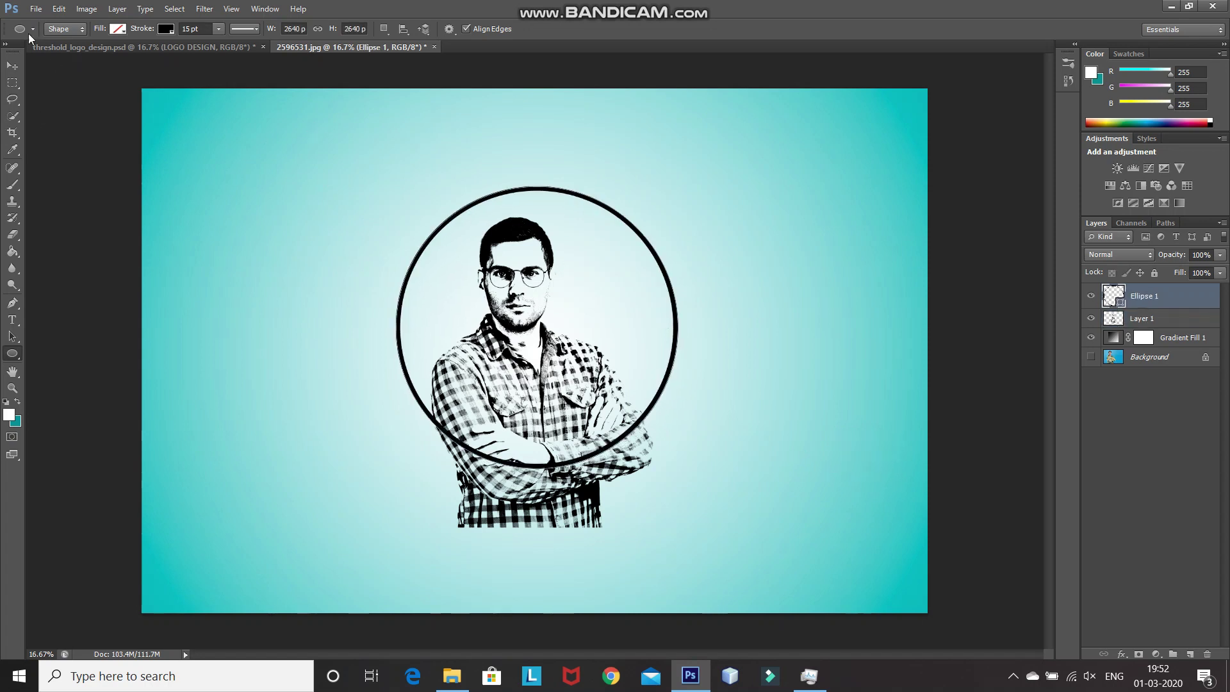
left_click(12, 67)
left_click_drag(552, 268, 535, 261)
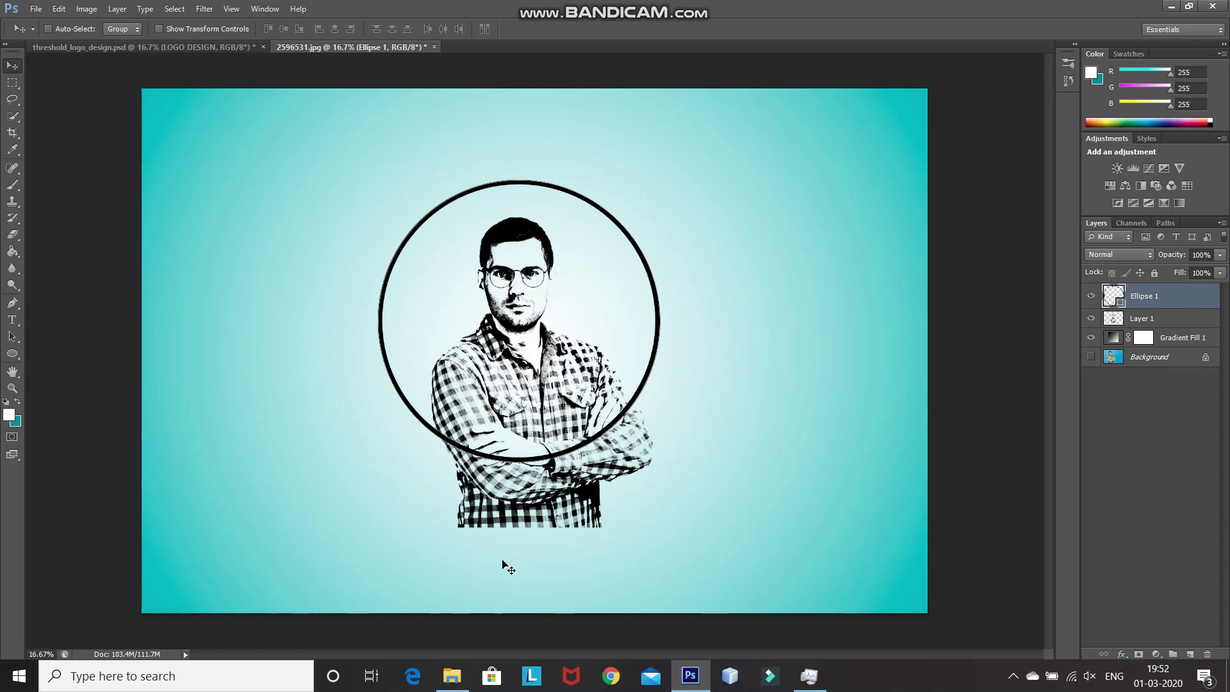
Add a layer mask to Layer 1 and ready a hard round 400 px brush with black as the foreground colour
left_click(1167, 321)
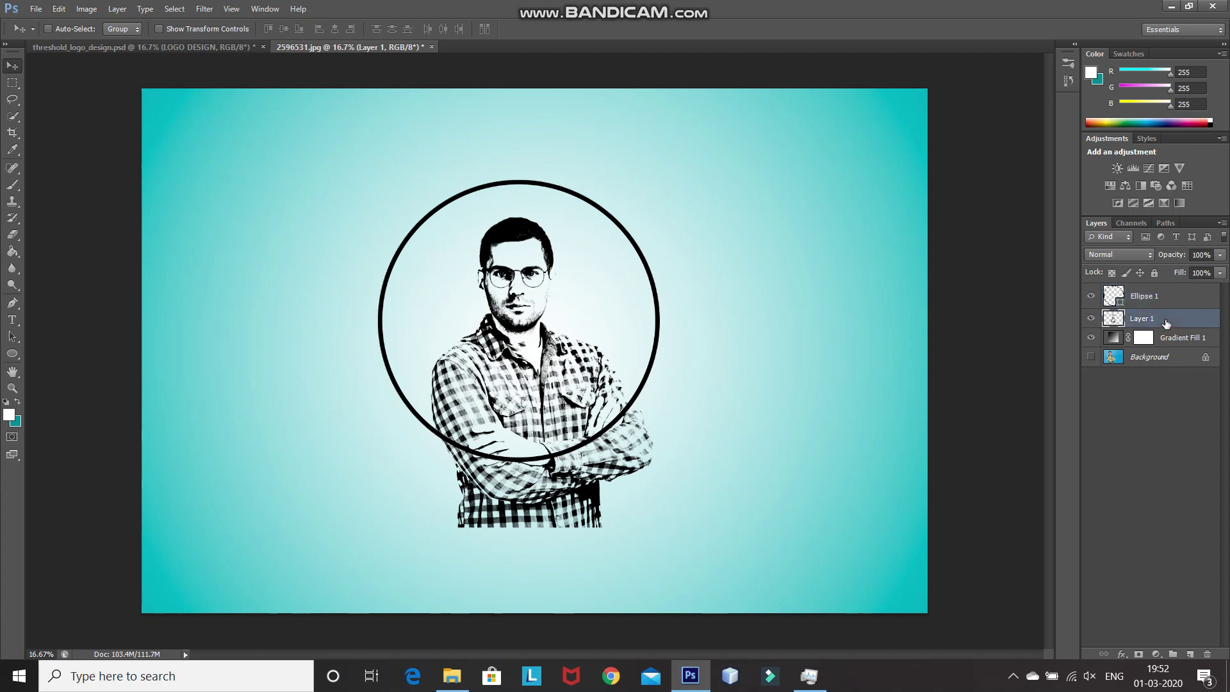
left_click(1137, 654)
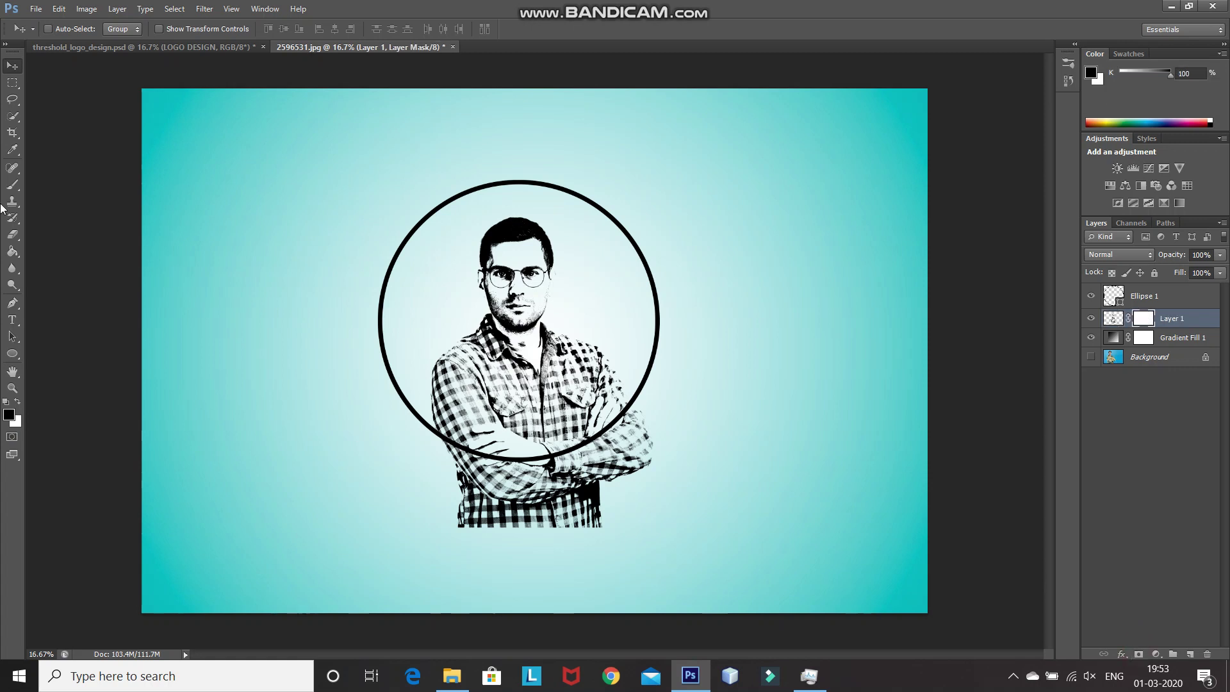
left_click_drag(12, 188, 63, 190)
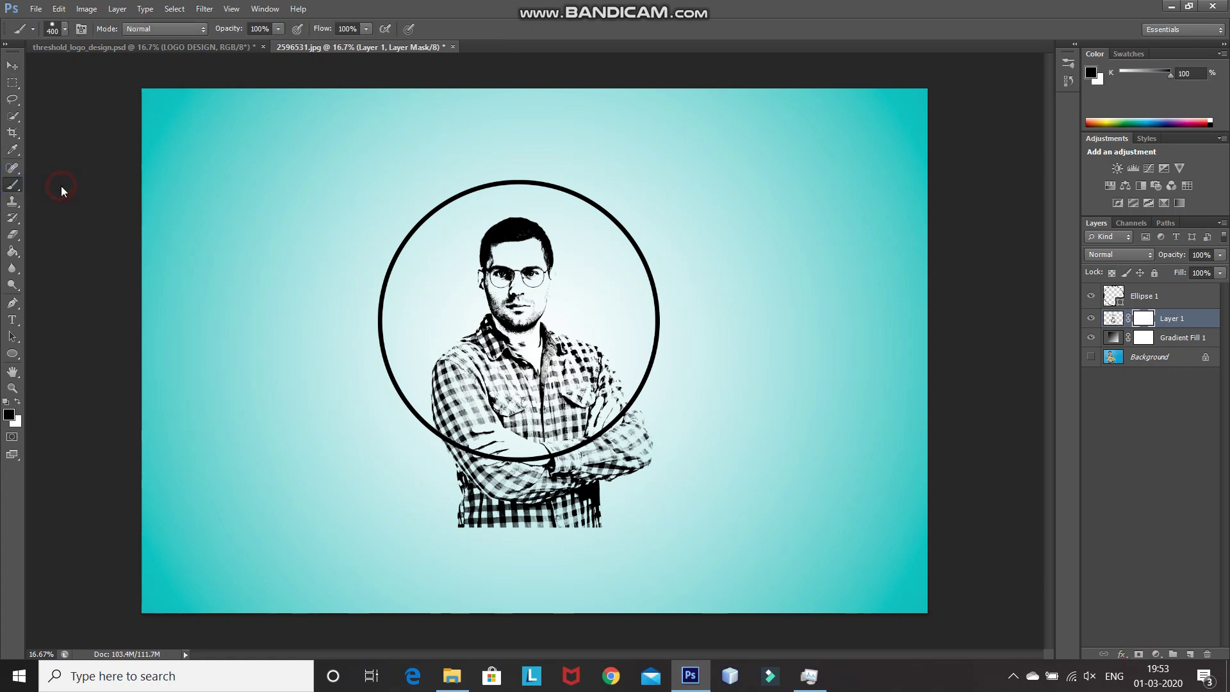
left_click(65, 34)
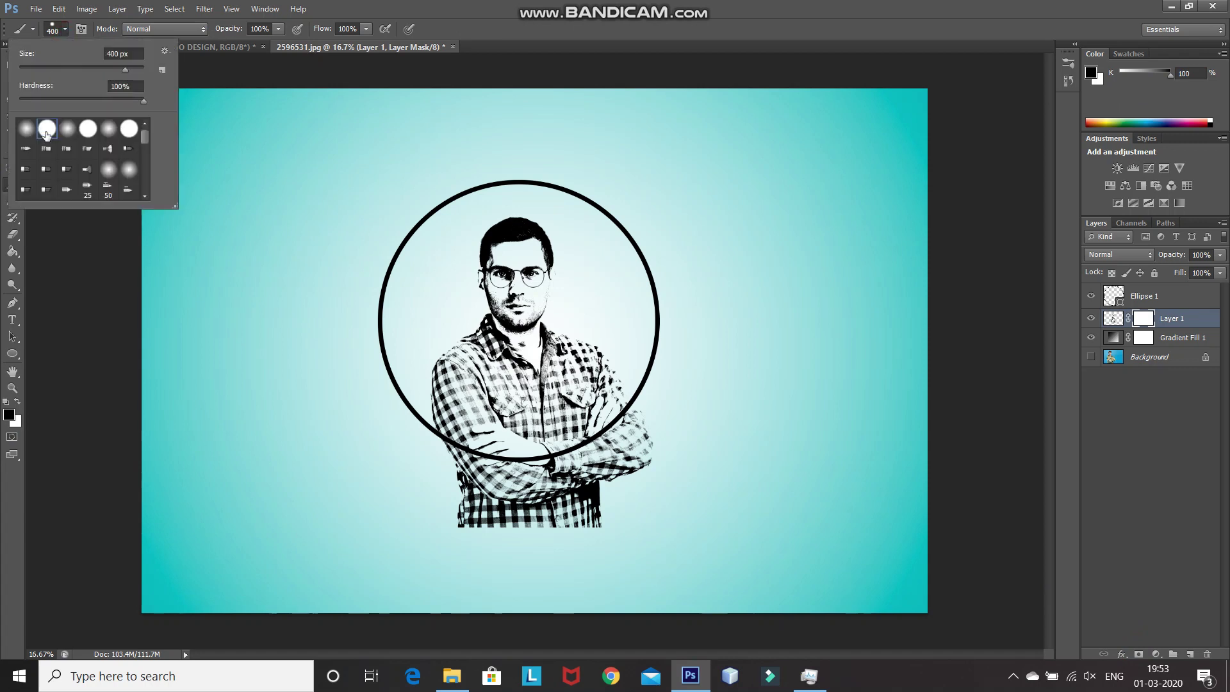
left_click(72, 306)
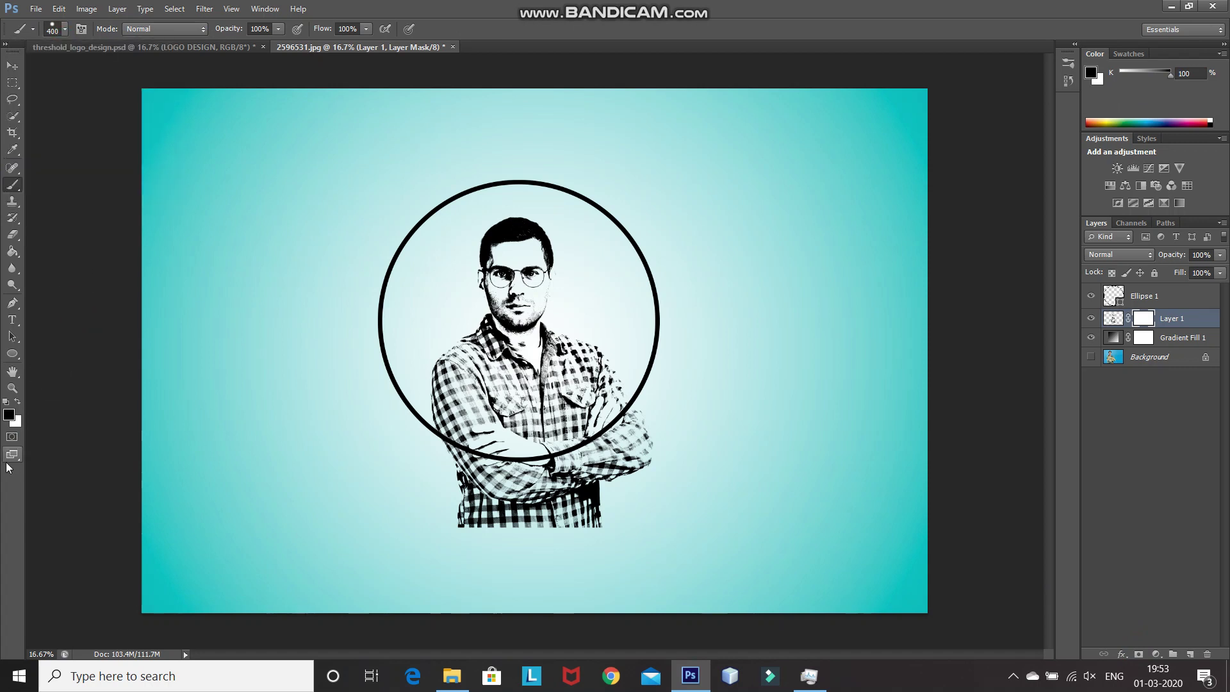
left_click(9, 415)
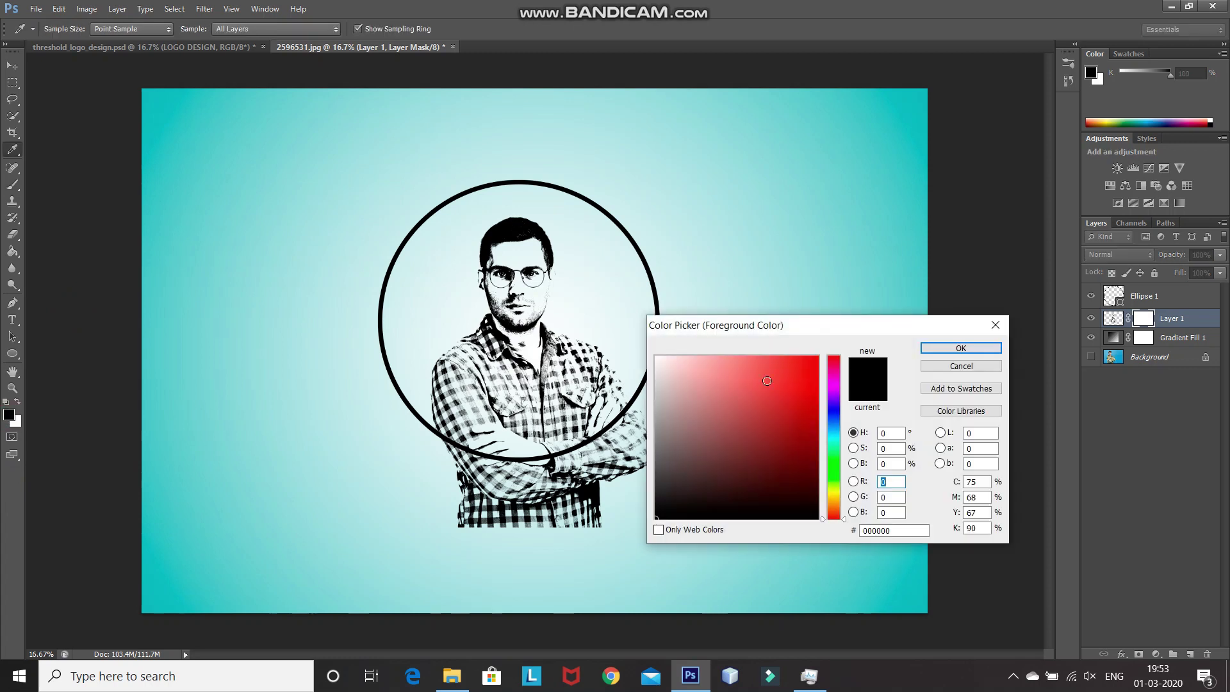
left_click(934, 348)
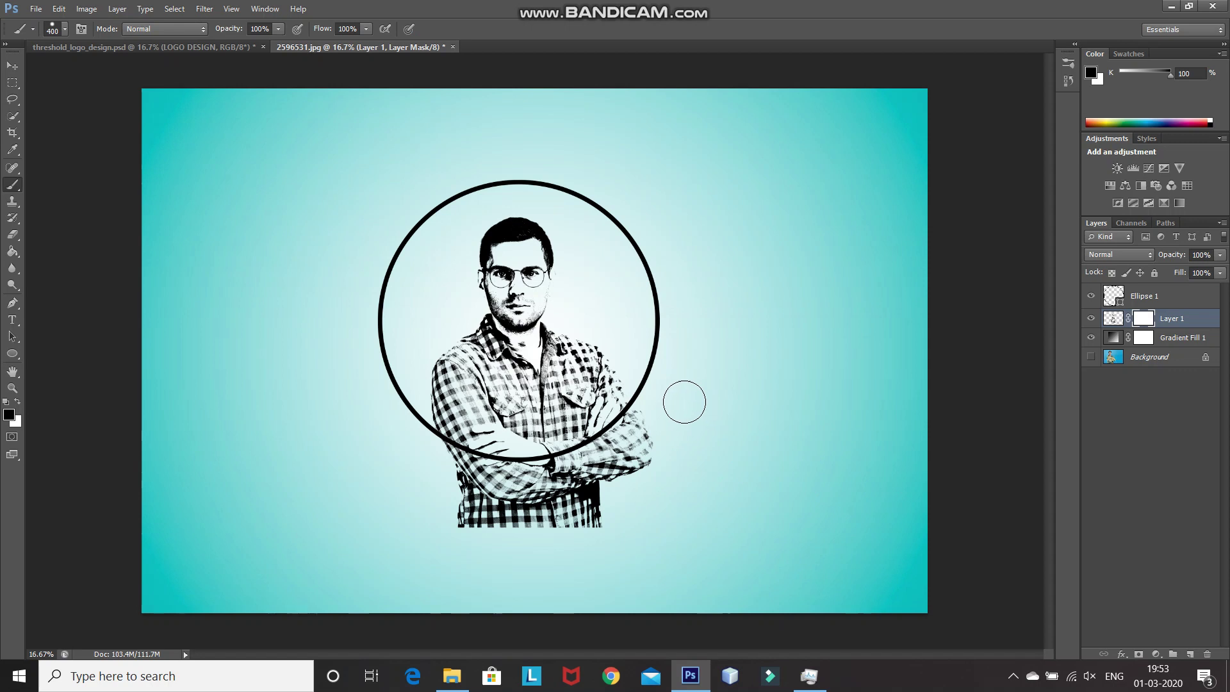
Paint on Layer 1's mask to hide the parts of the man's arms and torso that extend outside the circle
mouse_move(665, 406)
left_mouse_down()
mouse_move(607, 482)
mouse_move(467, 524)
mouse_move(492, 498)
mouse_move(619, 457)
left_mouse_up()
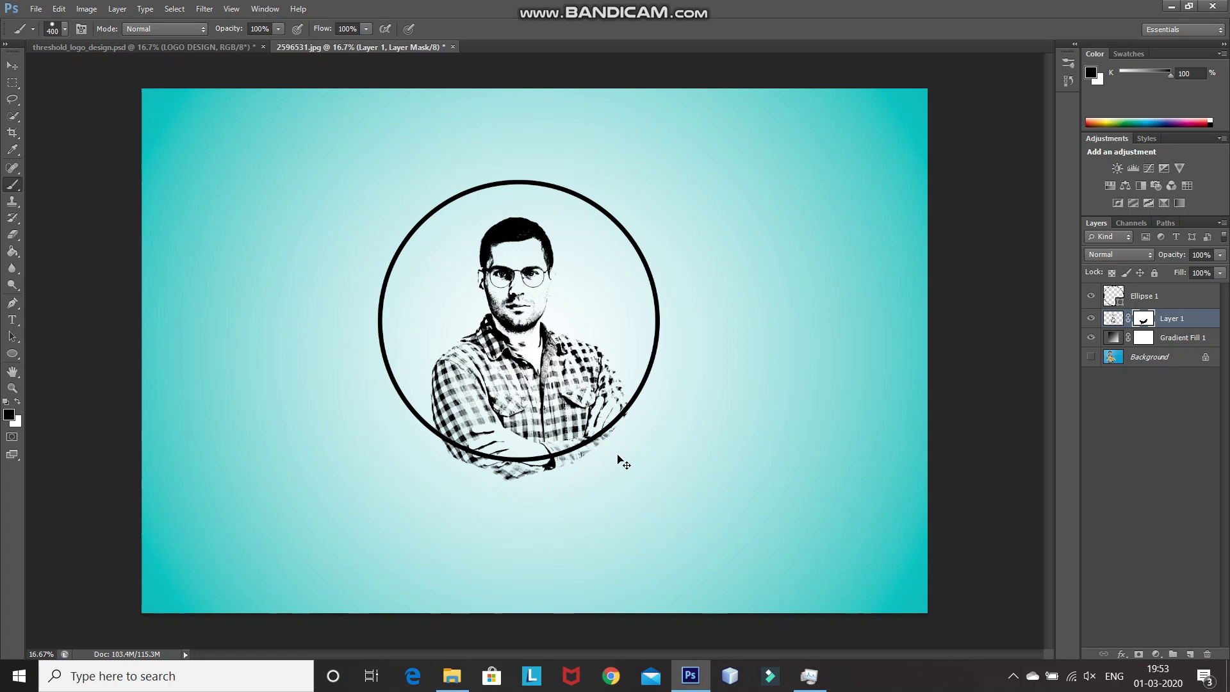
key("ctrl+plus")
key("ctrl+plus")
mouse_move(720, 503)
left_mouse_down()
mouse_move(656, 574)
mouse_move(440, 596)
left_mouse_up()
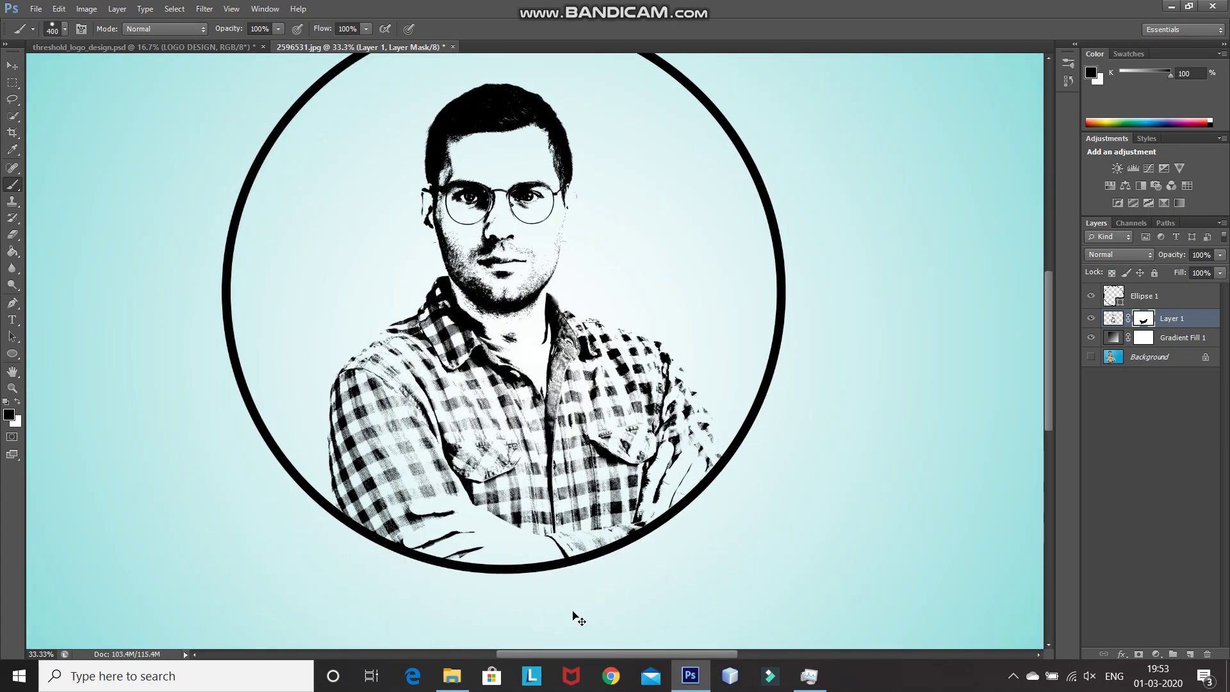
key("ctrl+minus")
key("ctrl+minus")
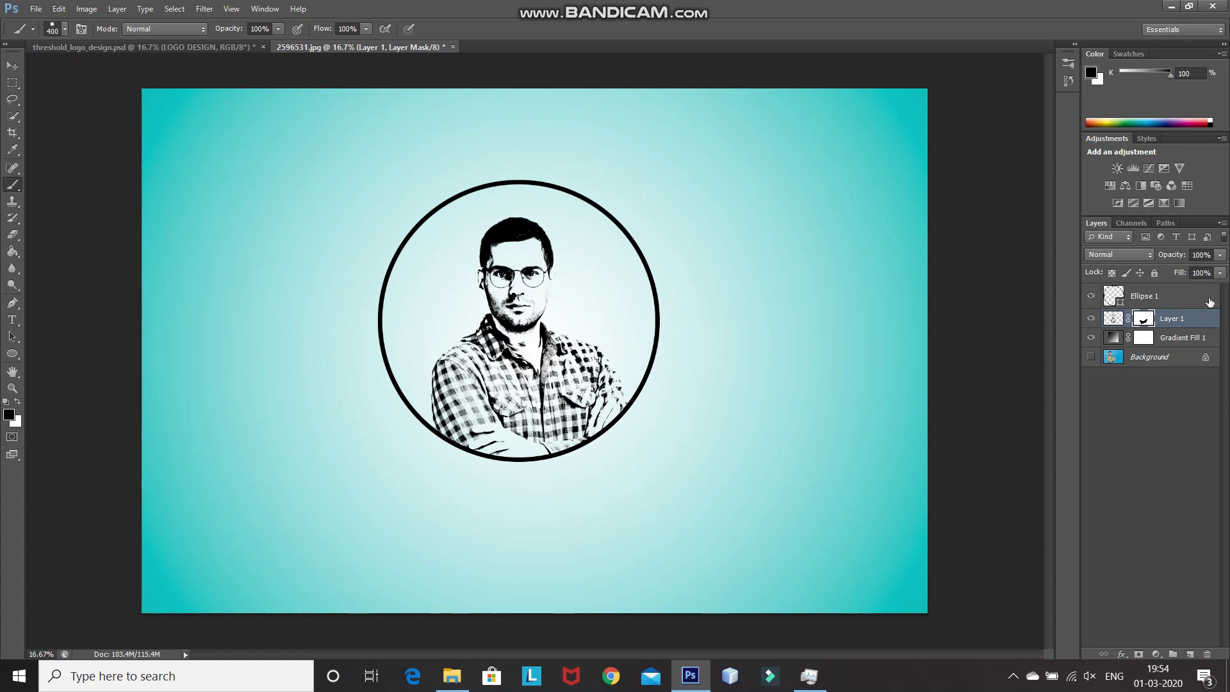
Group Ellipse 1 with Layer 1 and move the group to the centre of the canvas
left_click(1209, 299)
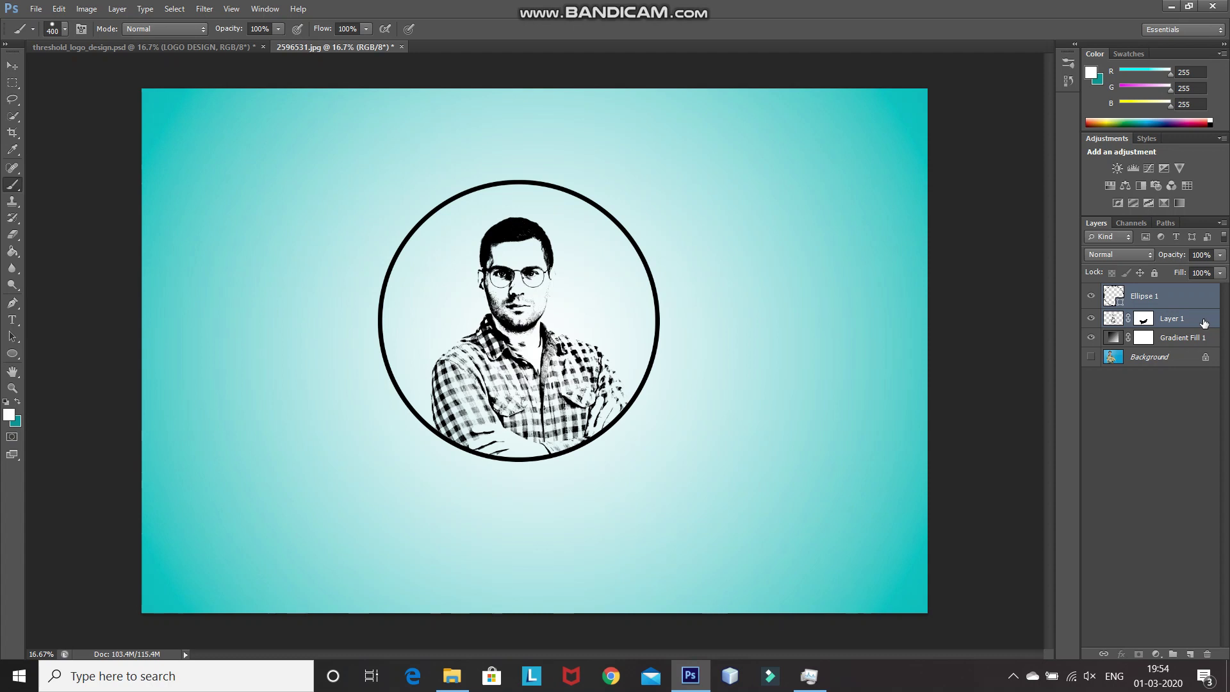
key("ctrl+g")
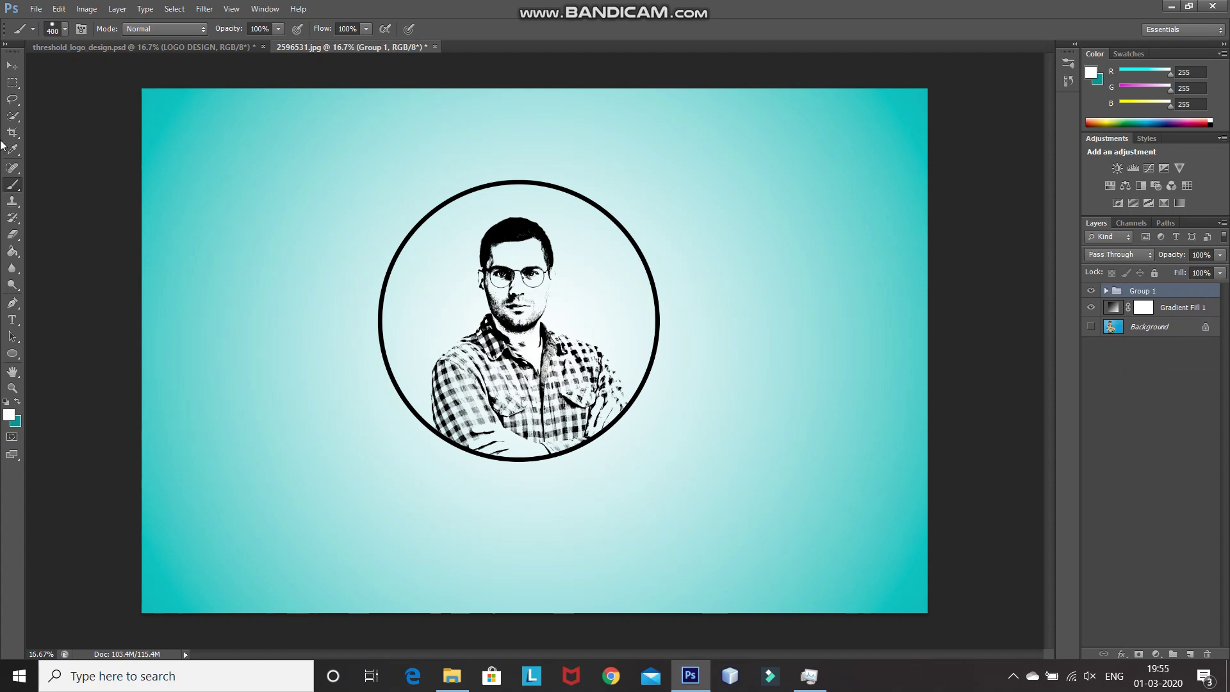
left_click(12, 66)
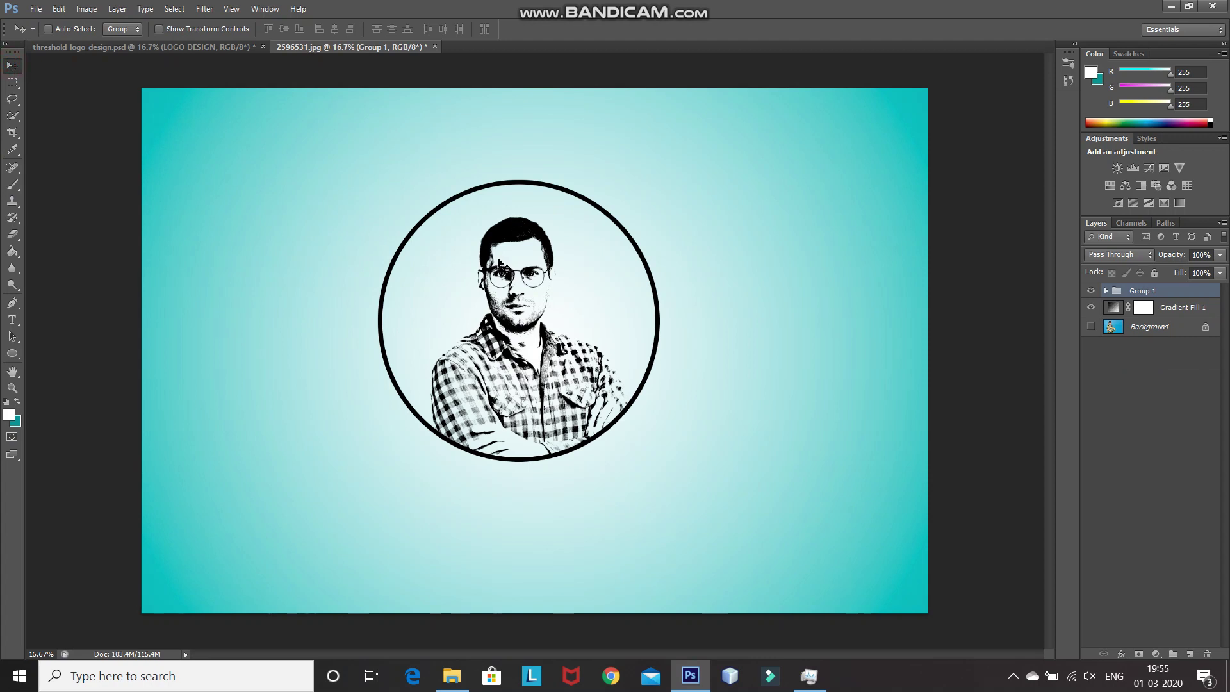
left_click_drag(499, 259, 515, 269)
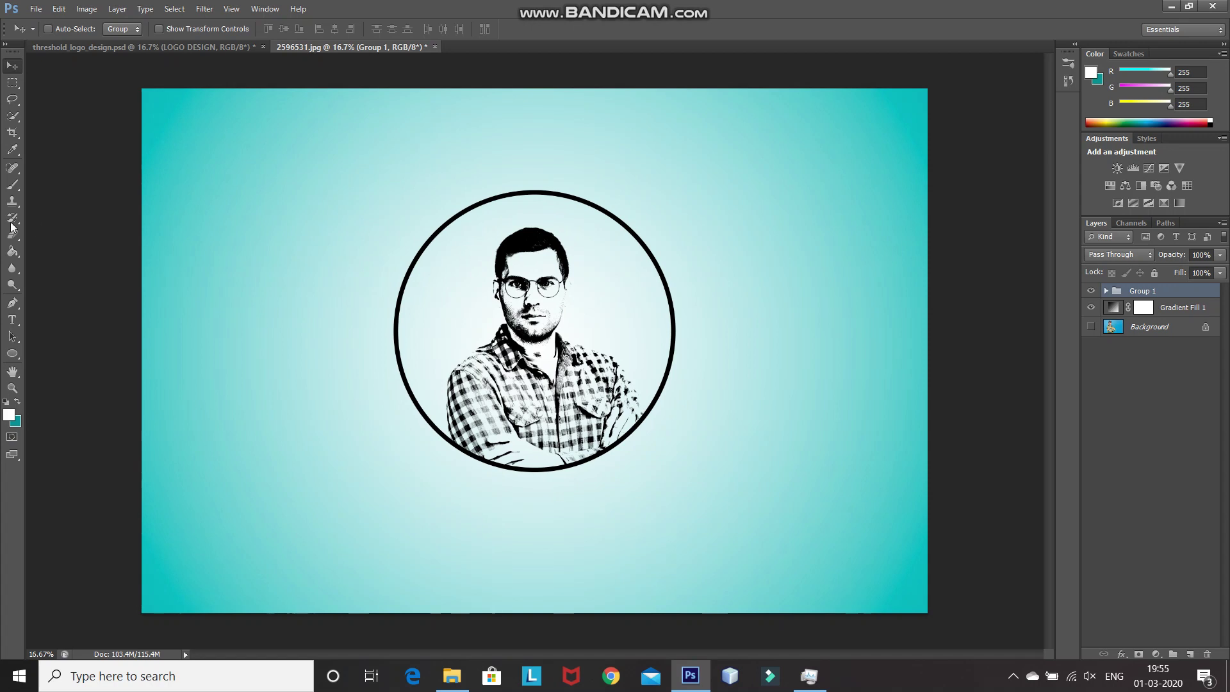
Set up the Horizontal Type tool with Adobe Garamond Pro Regular at 80 pt in black
left_click(17, 322)
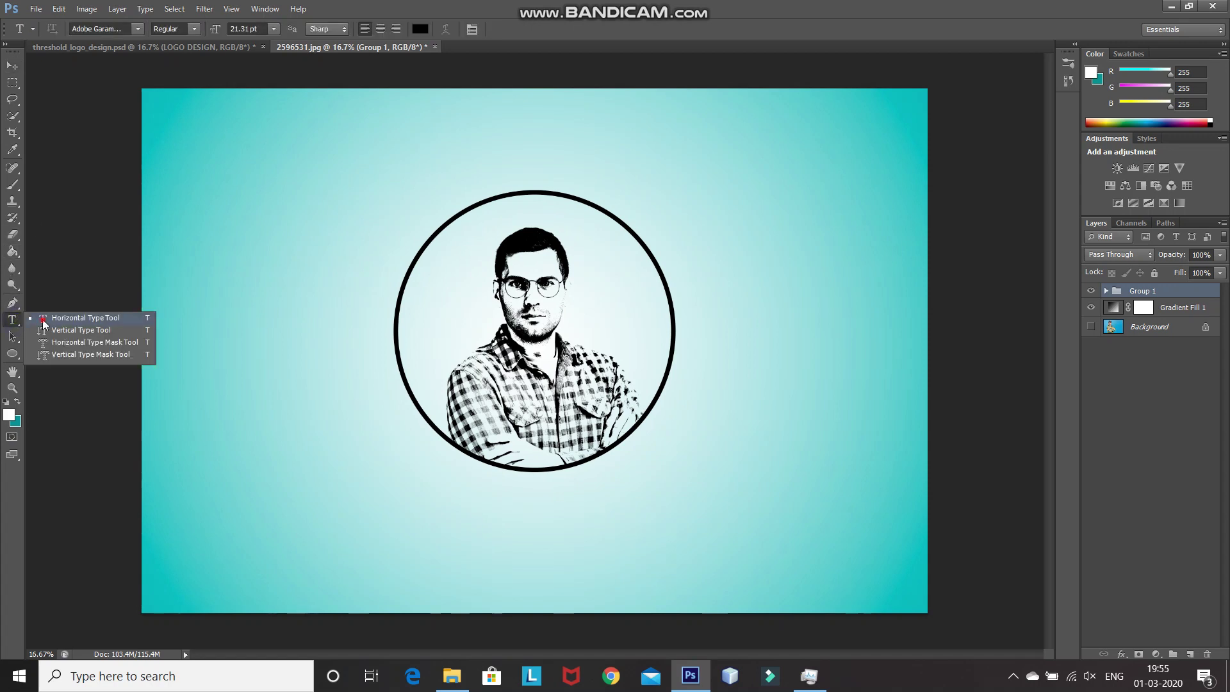
left_click(43, 320)
left_click(138, 29)
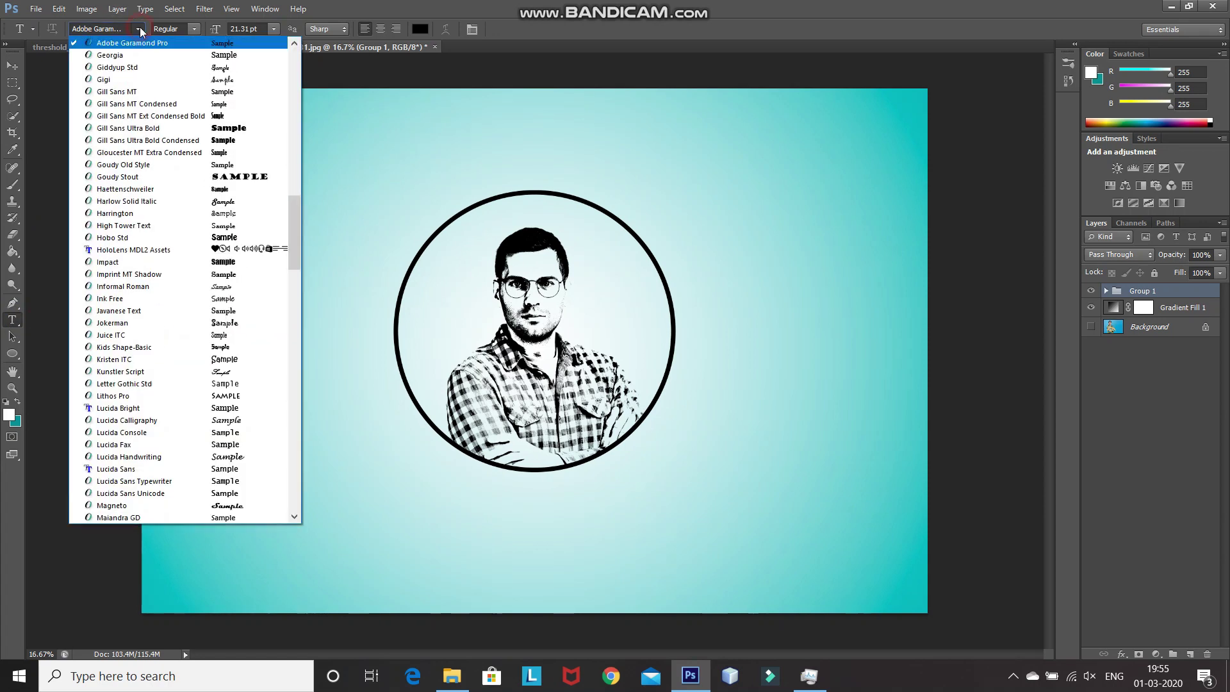
left_click(133, 44)
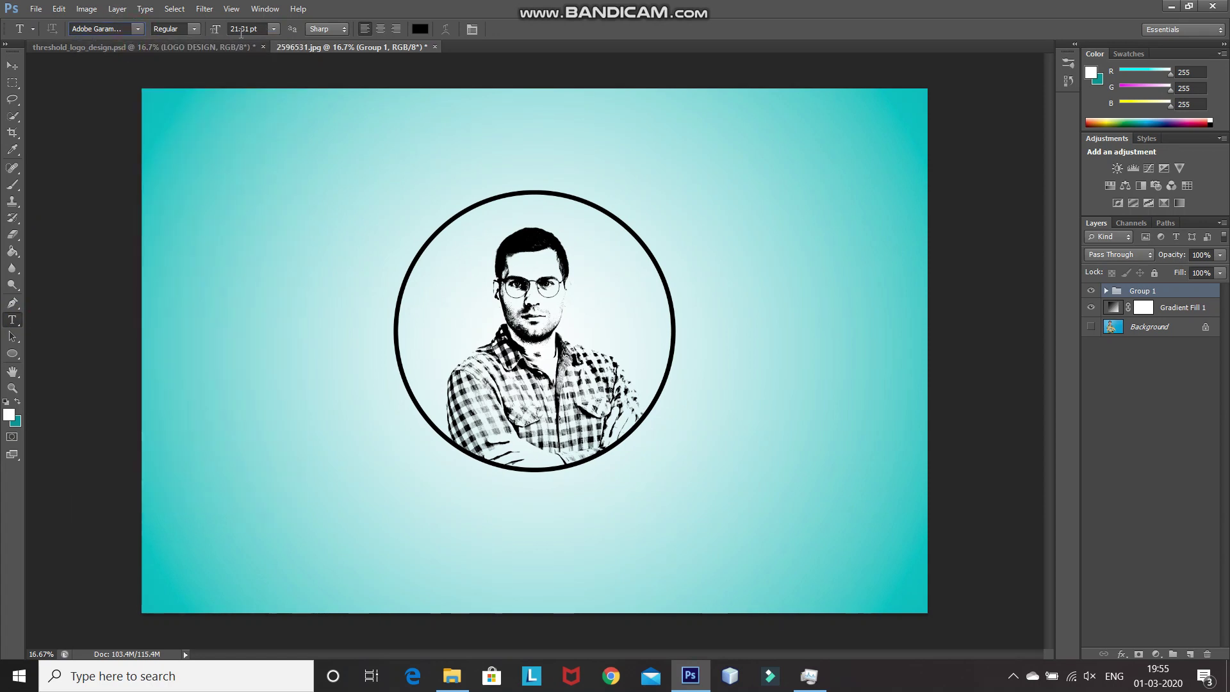
left_click(249, 27)
key("BackSpace")
key("BackSpace")
key("BackSpace")
key("BackSpace")
key("BackSpace")
type("80")
left_click(419, 29)
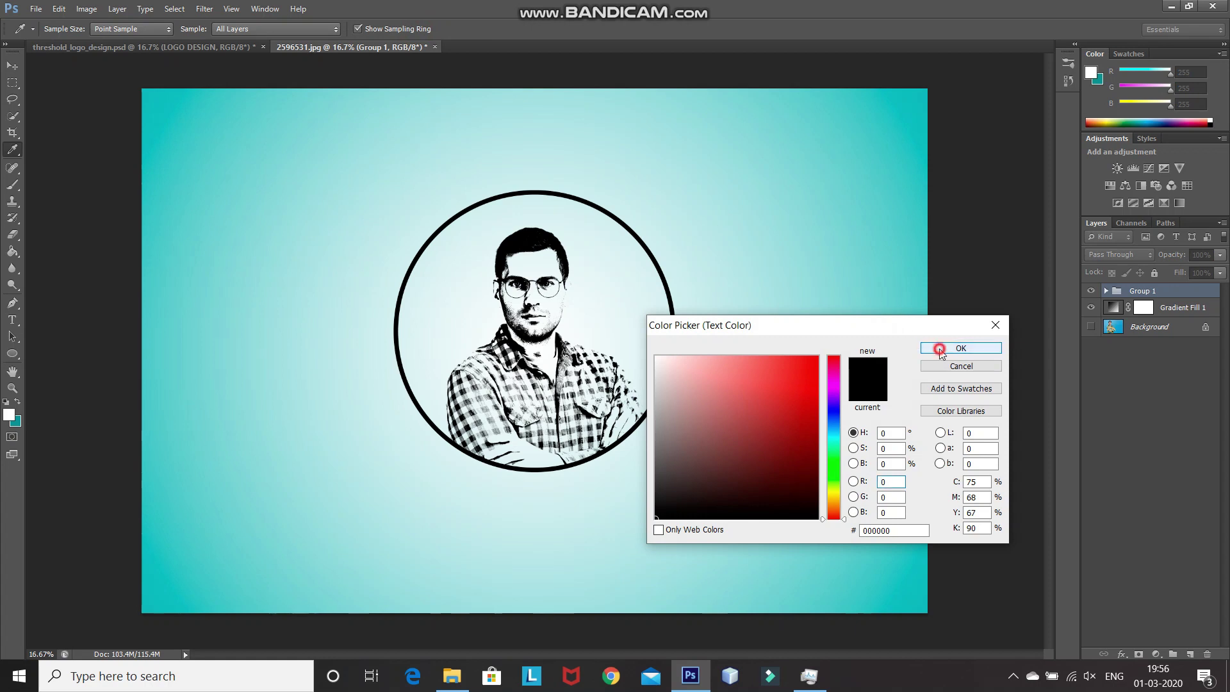
left_click(937, 348)
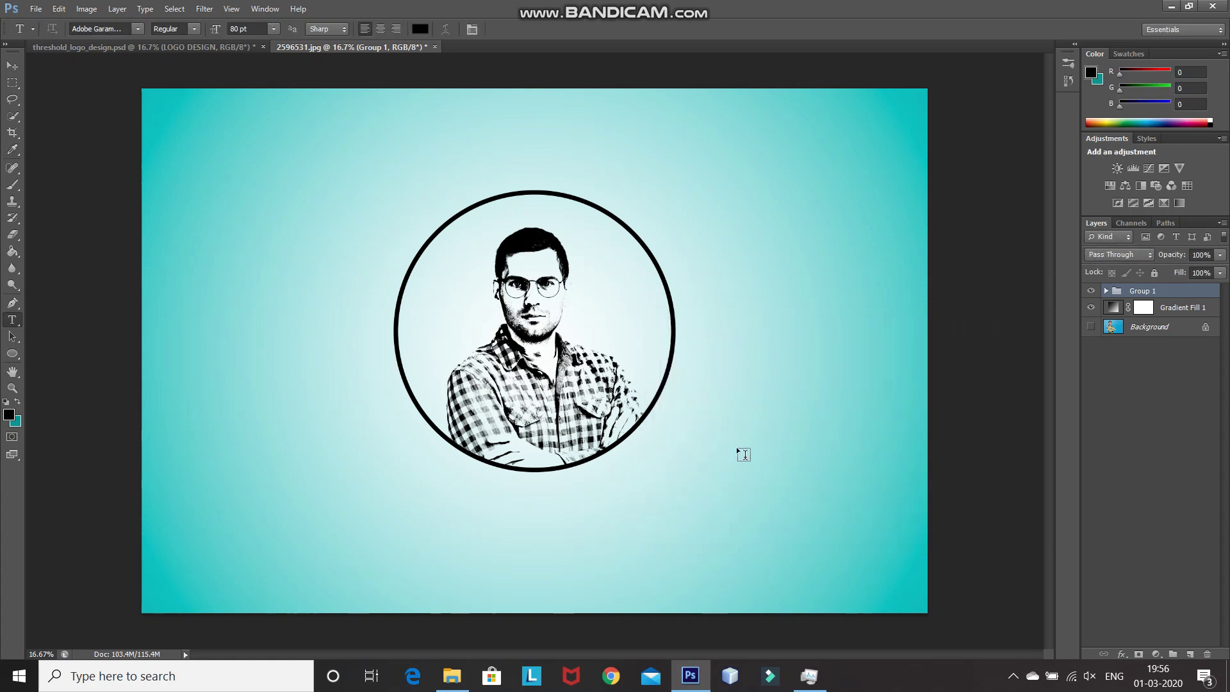
Add the text "LOGO DESIGN" and centre it just below the circle
left_click(509, 493)
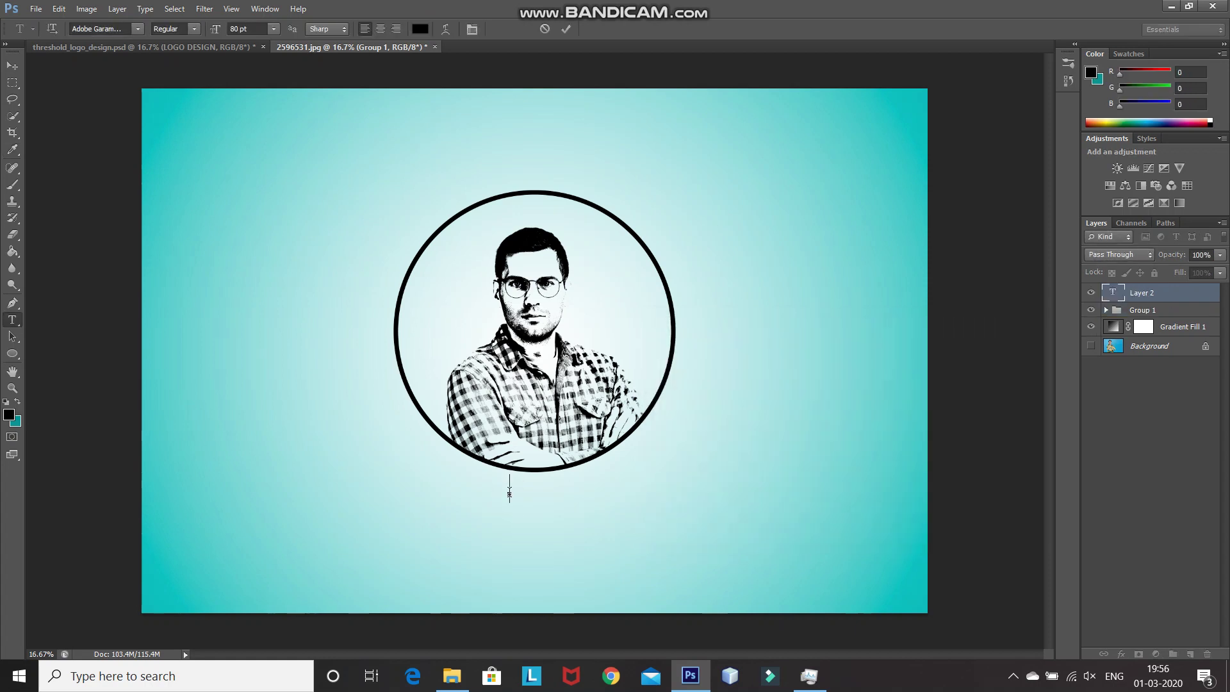
type("LOGO DESIN")
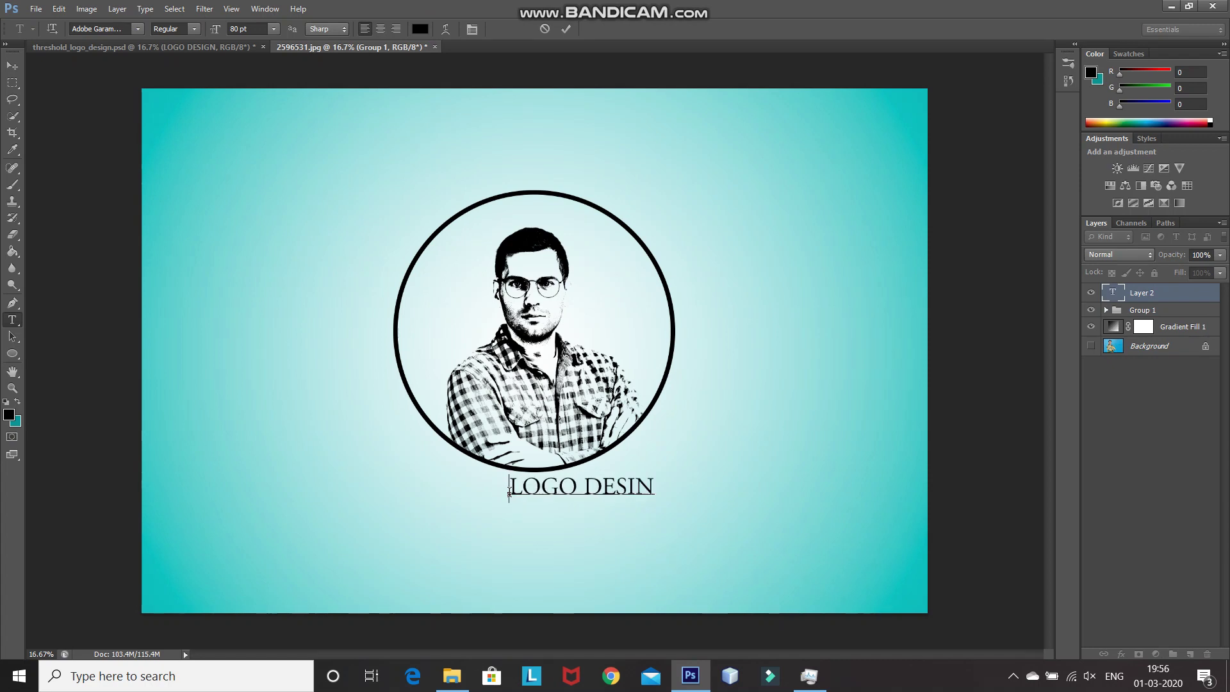
key("BackSpace")
type("GN")
left_click(566, 32)
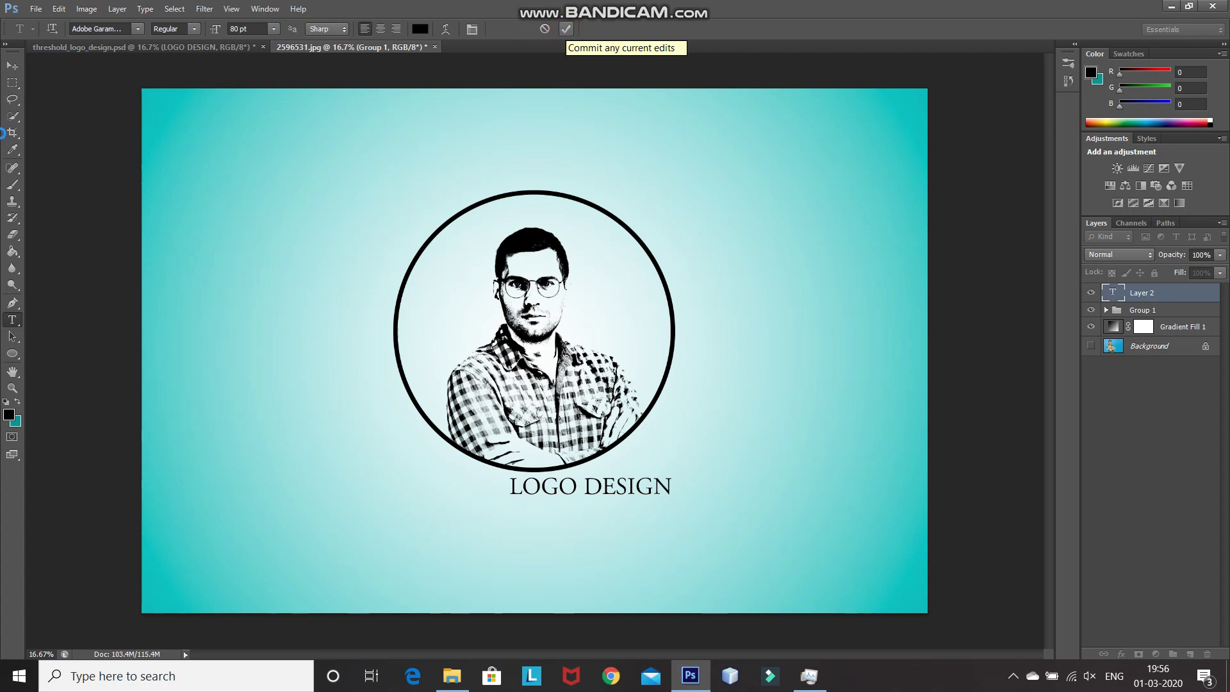
left_click(19, 68)
left_click_drag(581, 487, 535, 501)
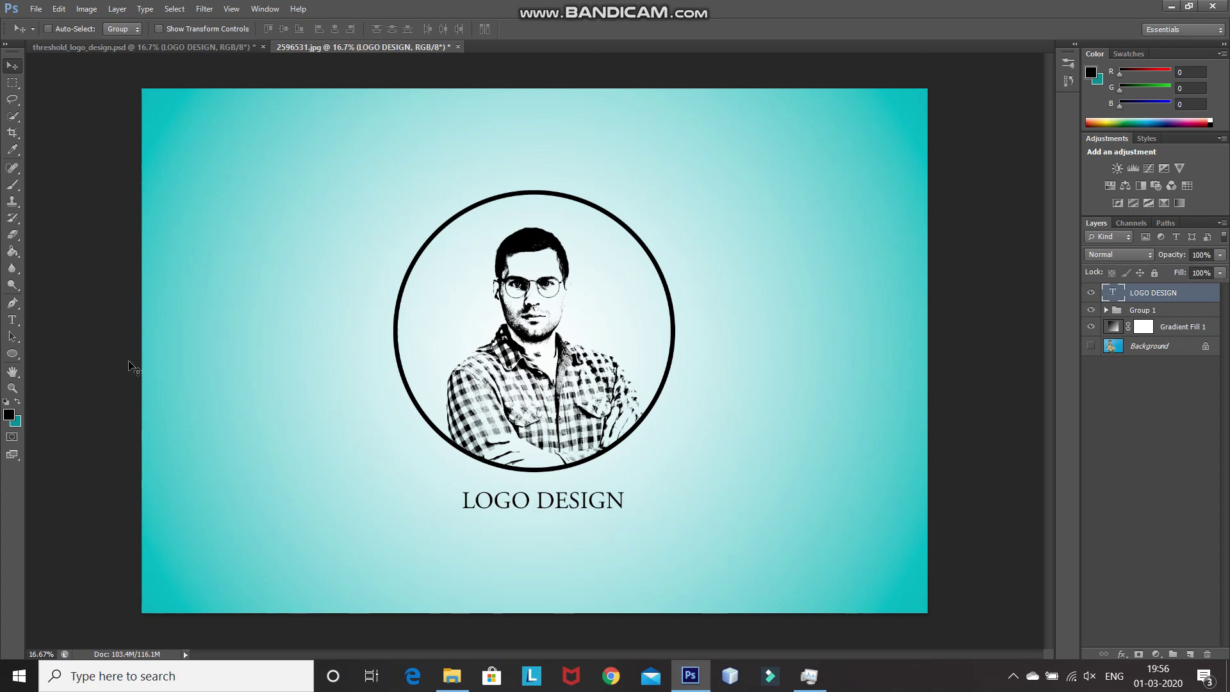
Set up the Line tool with no fill and a black 10 pt stroke
left_click(16, 359)
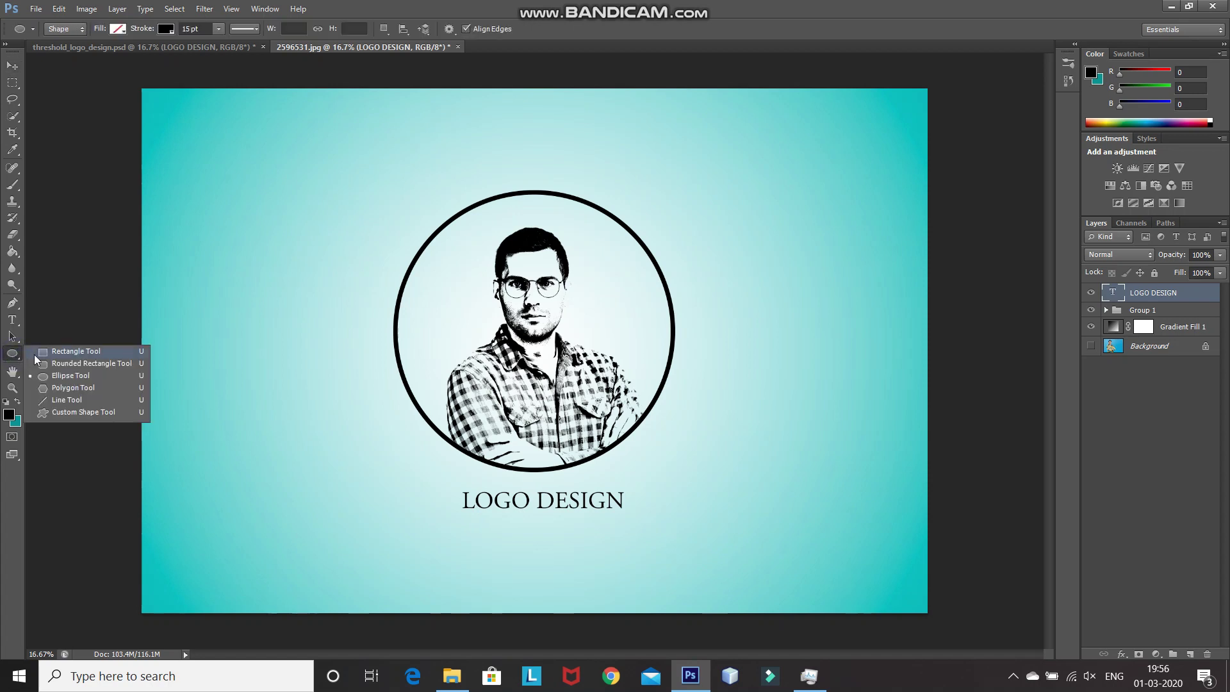
left_click(51, 403)
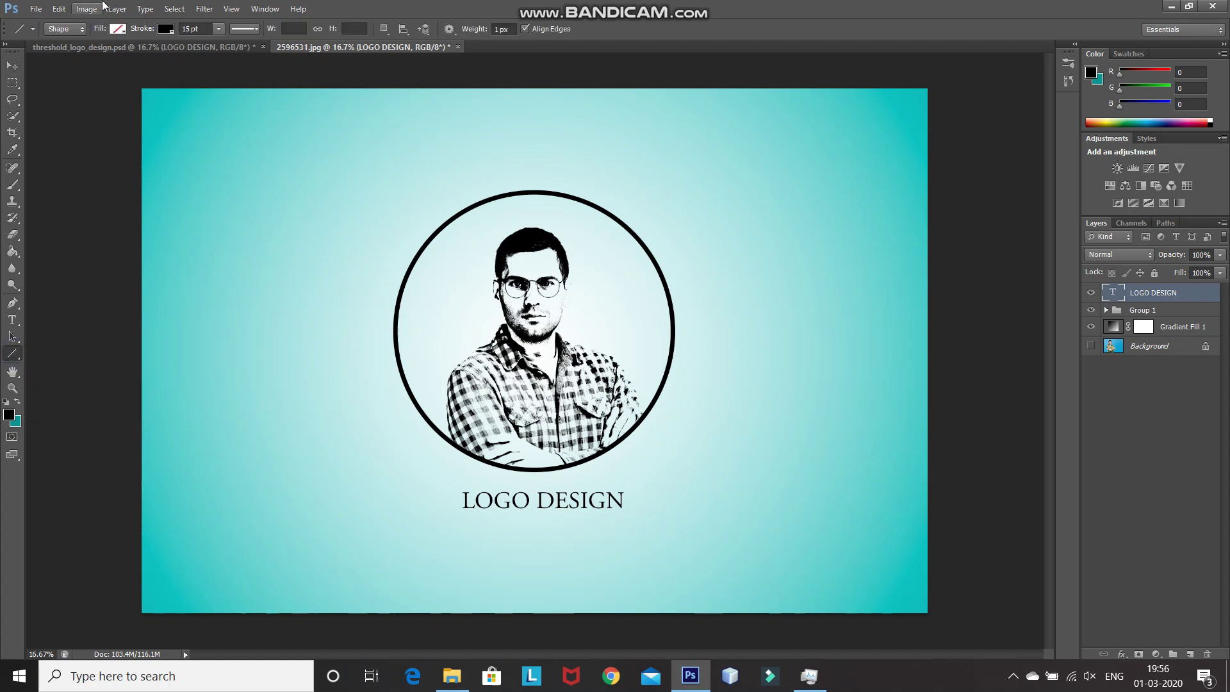
left_click(118, 30)
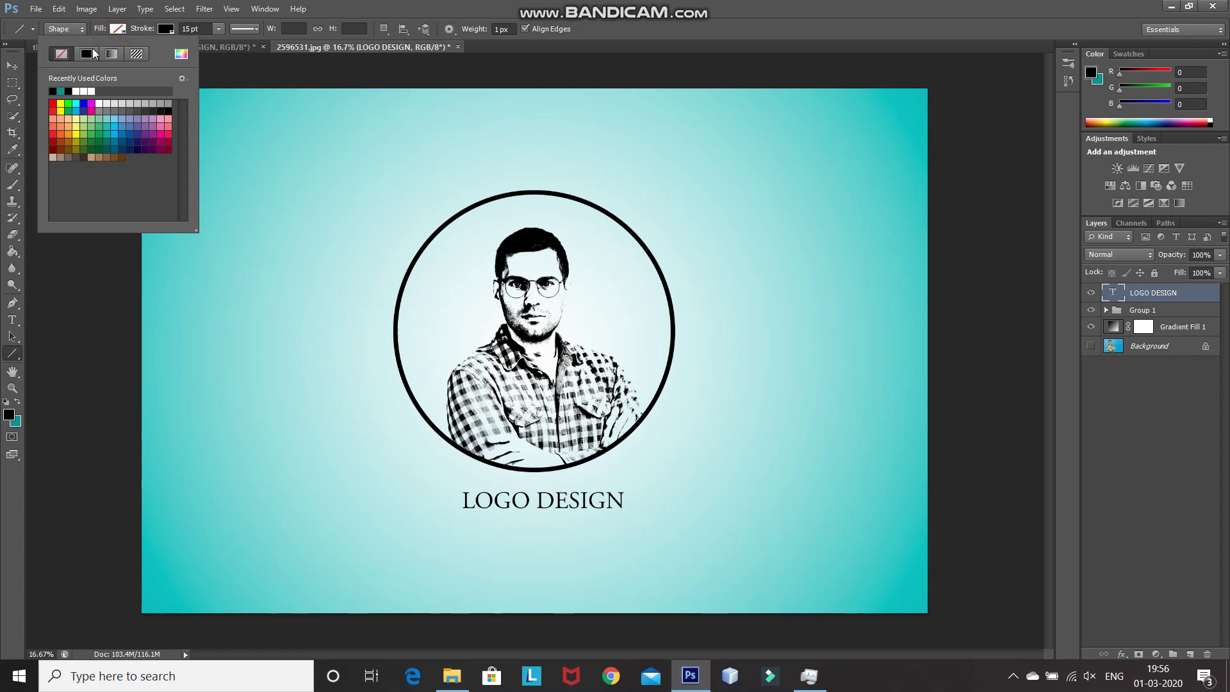
left_click(64, 55)
left_click(119, 30)
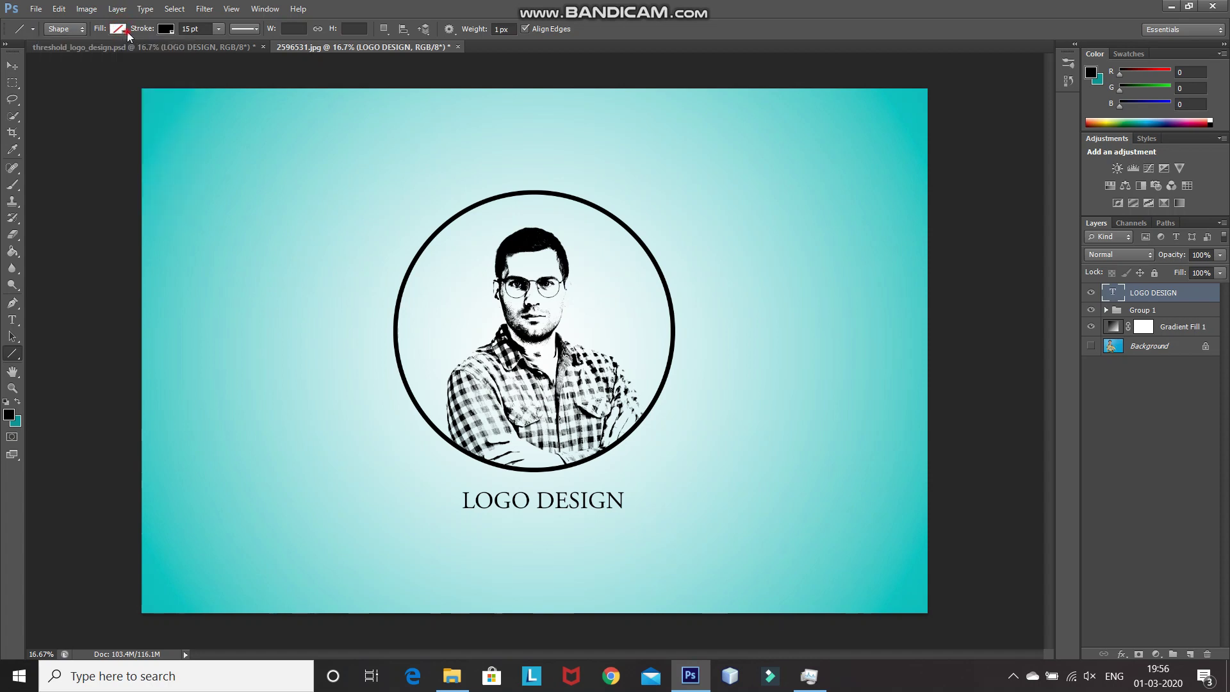
left_click(165, 30)
left_click(165, 29)
left_click(190, 28)
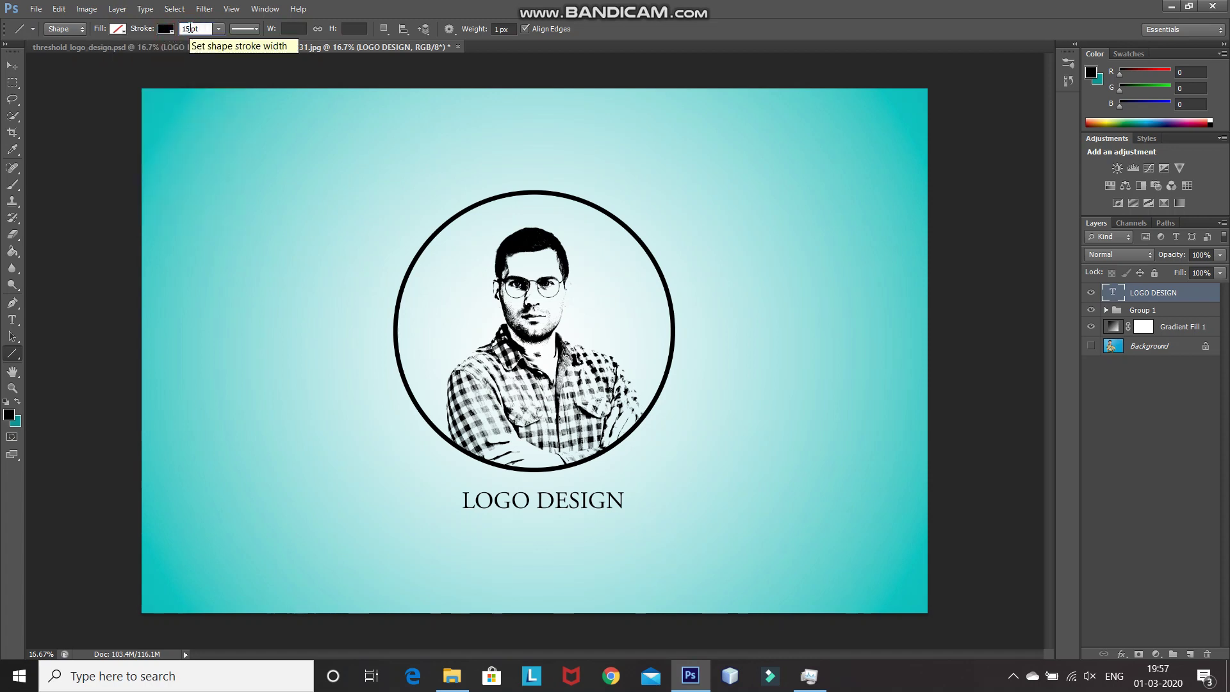
key("BackSpace")
type("0")
key("Tab")
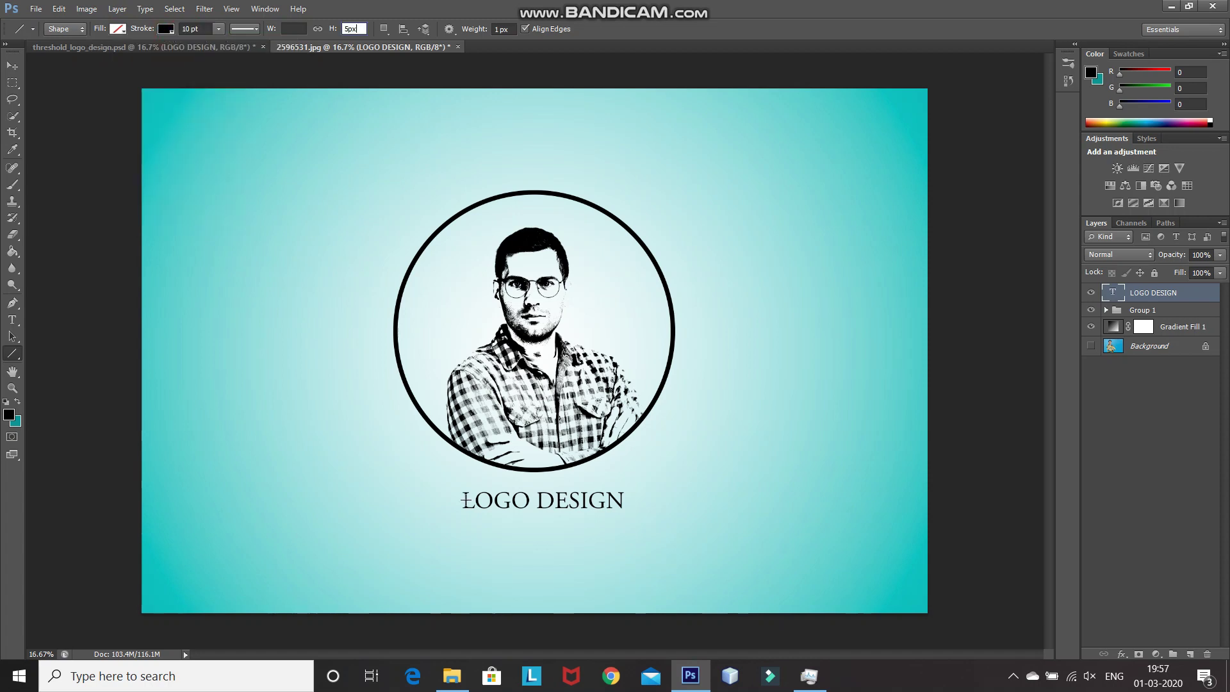
Draw a horizontal line about 486 px long extending left from the LOGO DESIGN text and set its height to 10 px
left_click_drag(466, 502, 414, 502)
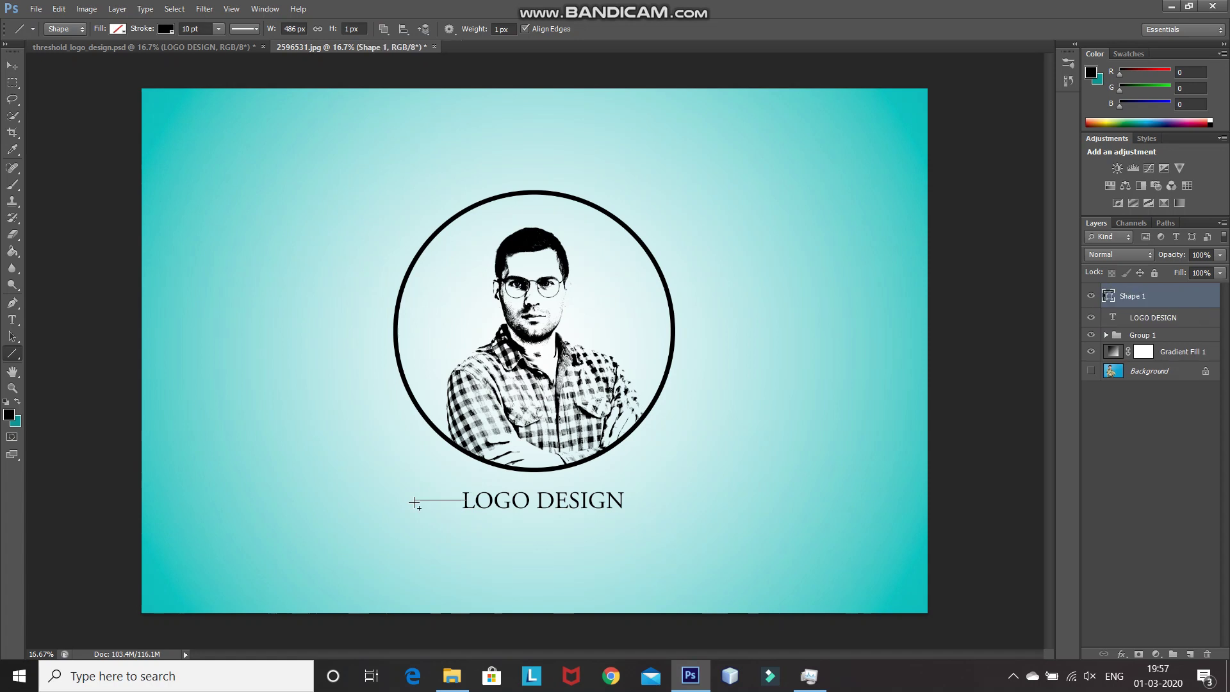
left_click(348, 29)
type("10")
key("Return")
Shift the horizontal line slightly left, clear of the text, and place a duplicate of it on the right side of LOGO DESIGN
left_click(12, 65)
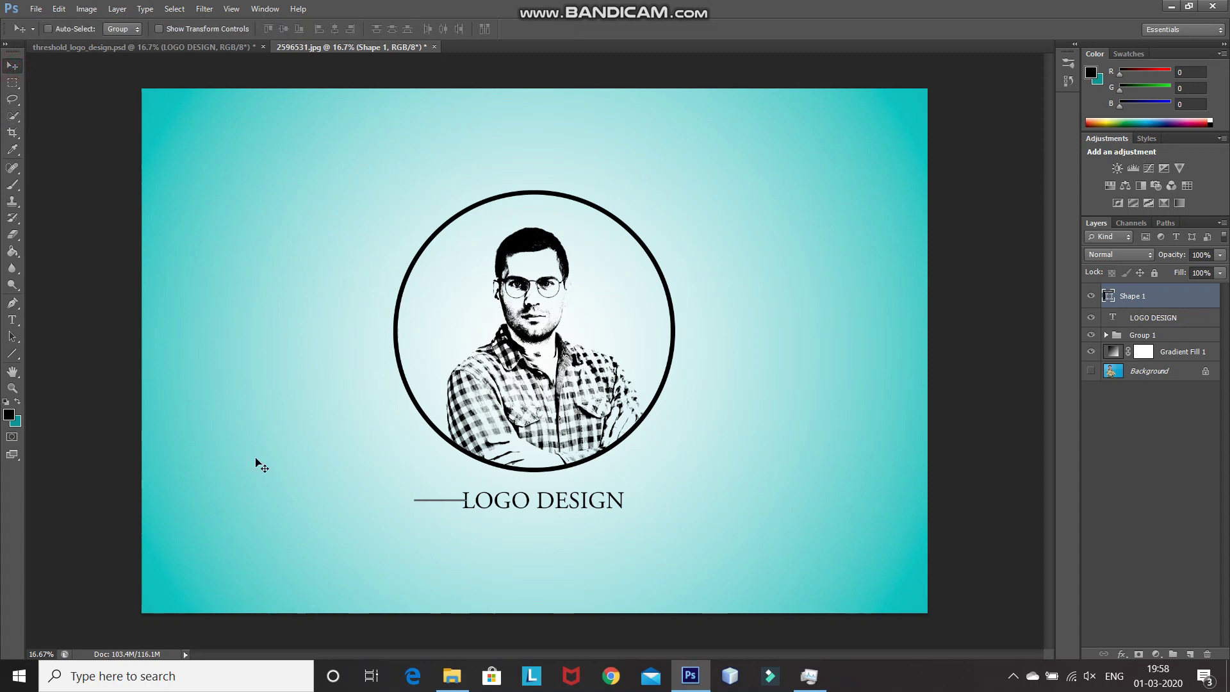
key("shift+Left")
key("shift+Left")
key("shift+Left")
key("shift+Left")
key("shift+Left")
key("shift+Left")
key("shift+Left")
key("shift+Left")
key("ctrl+j")
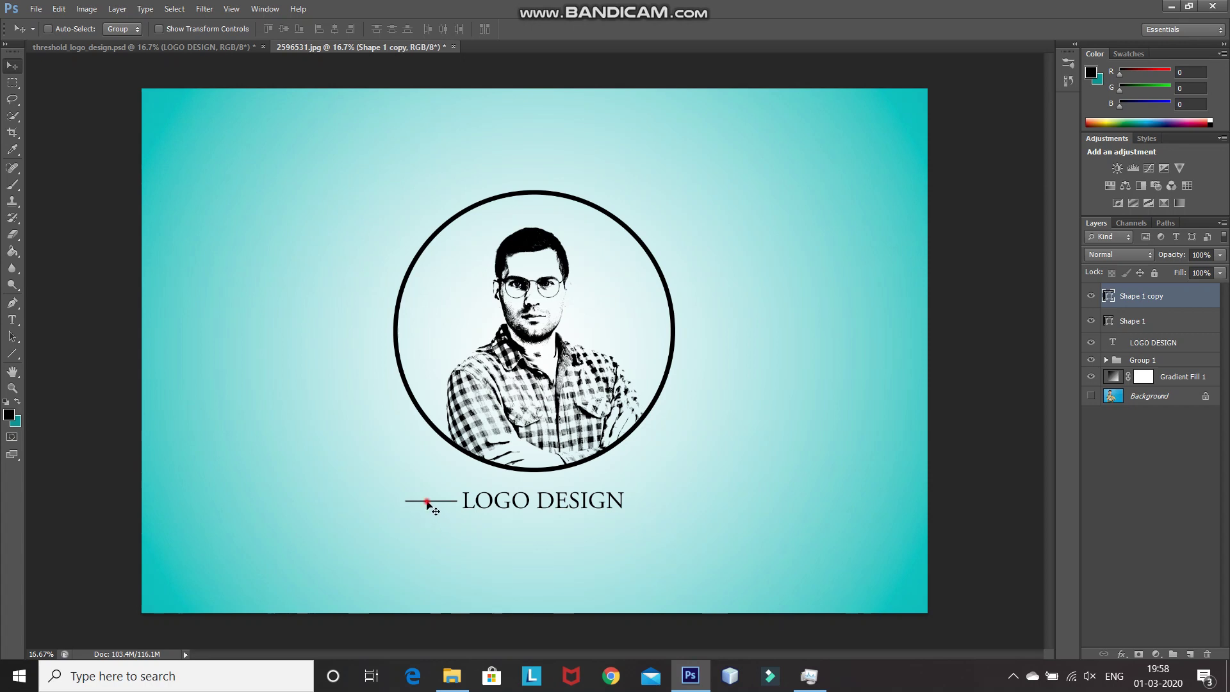
left_click_drag(430, 504, 652, 504)
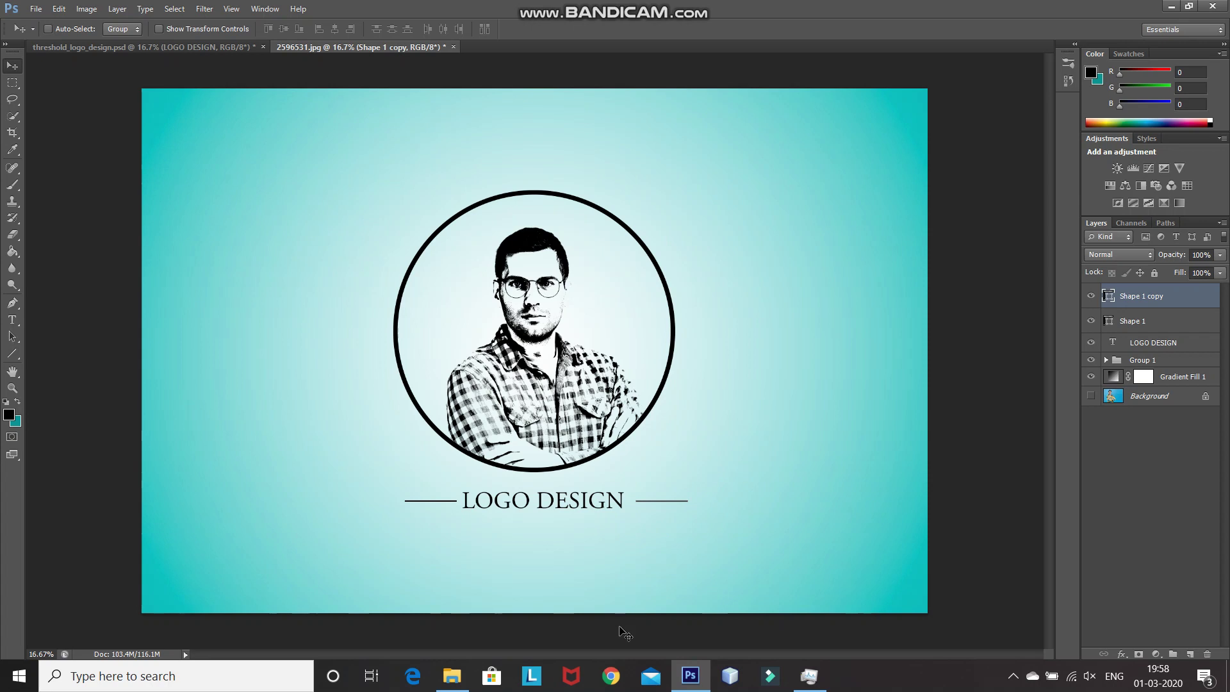
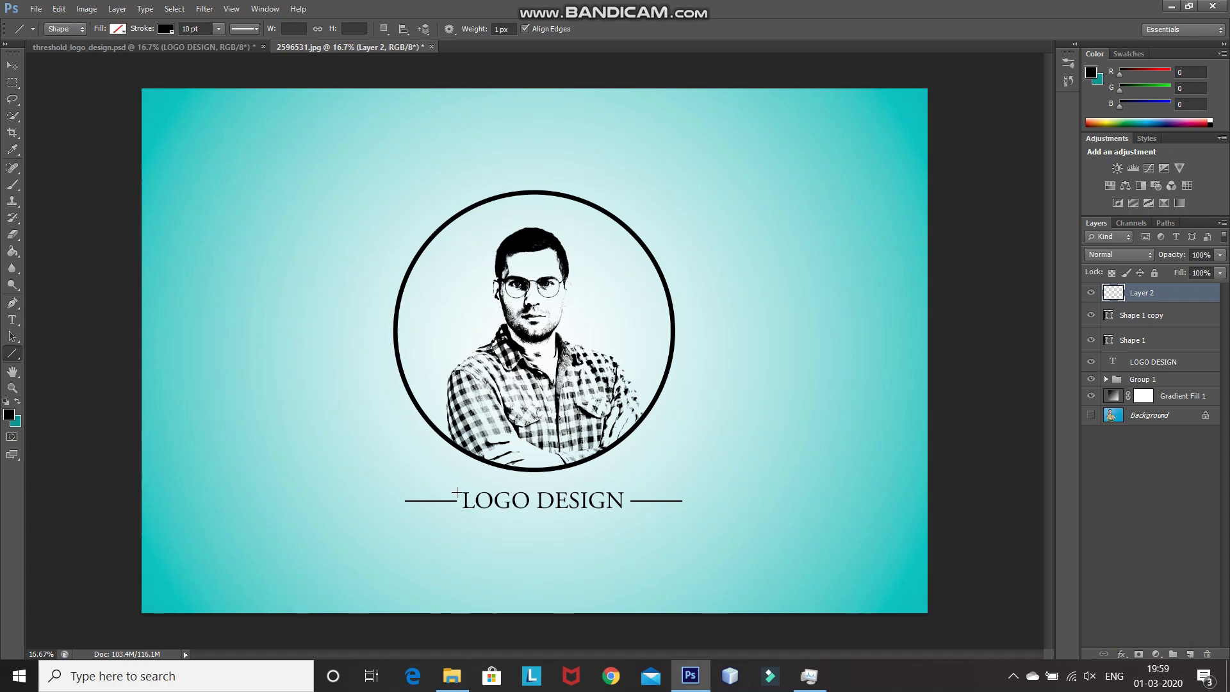
Draw a vertical line about 156 px high between the left horizontal line and the text, and set its width to 10 px
left_click(457, 492)
left_click_drag(456, 492, 457, 509)
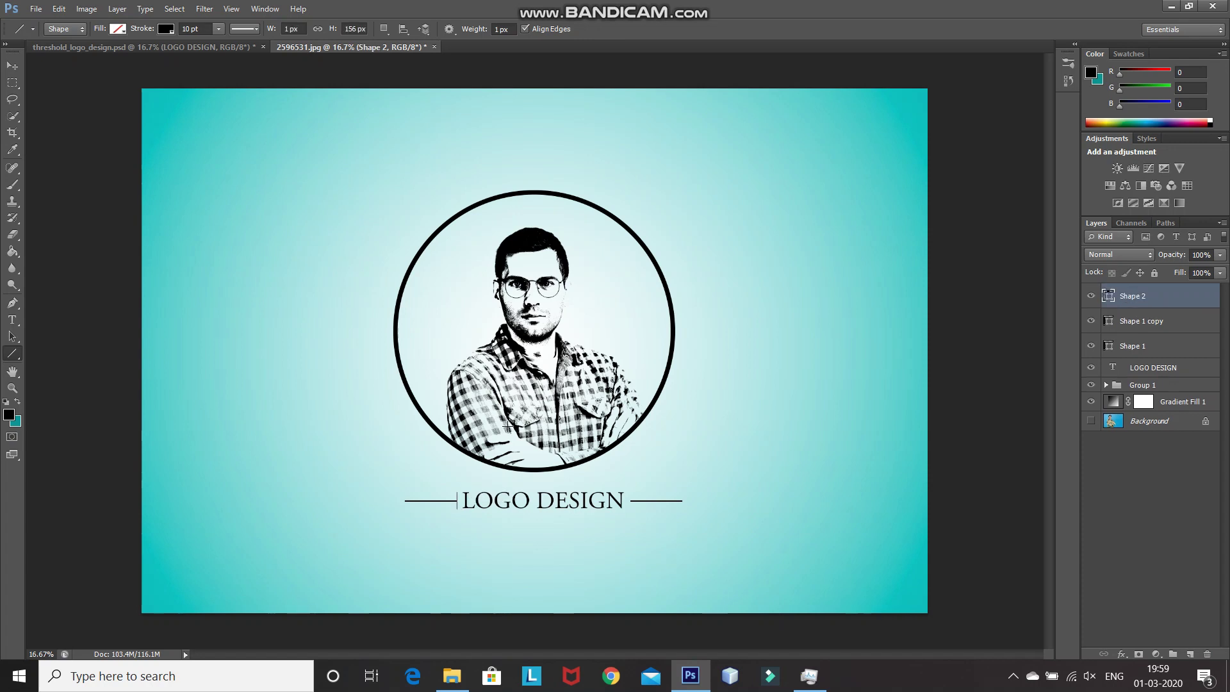
left_click(287, 29)
type("0")
key("Return")
Duplicate the vertical line and position the copy between the end of LOGO DESIGN and the right horizontal line
left_click(12, 65)
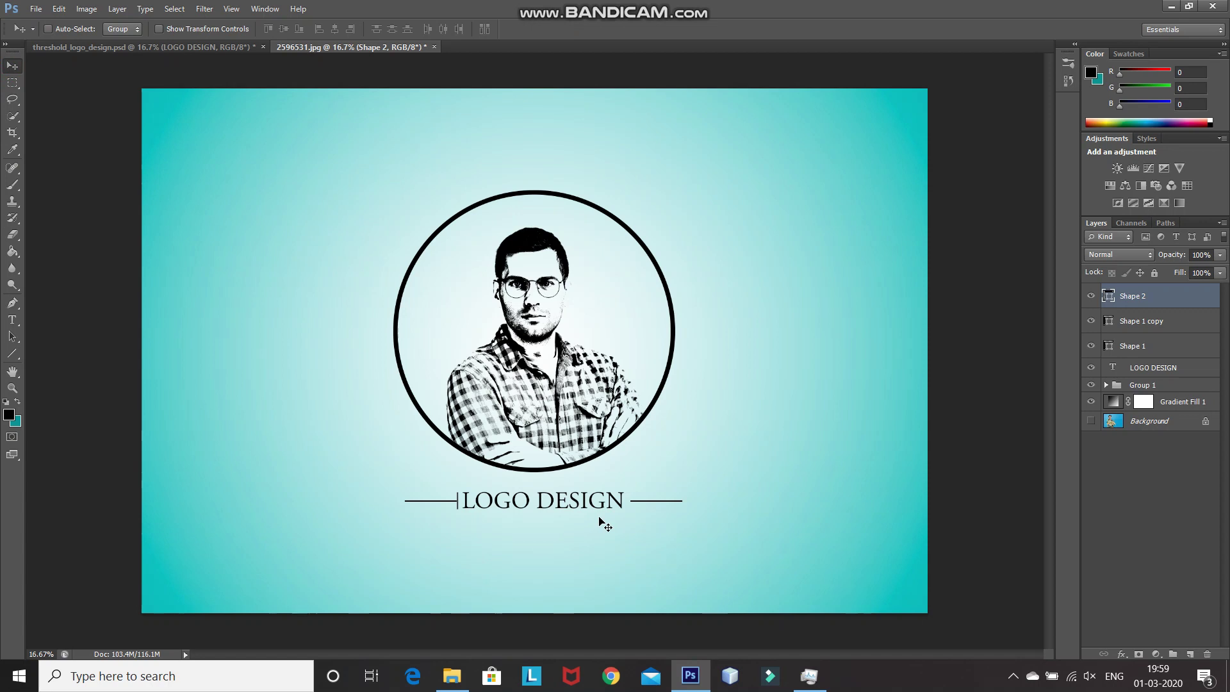
key("ctrl+j")
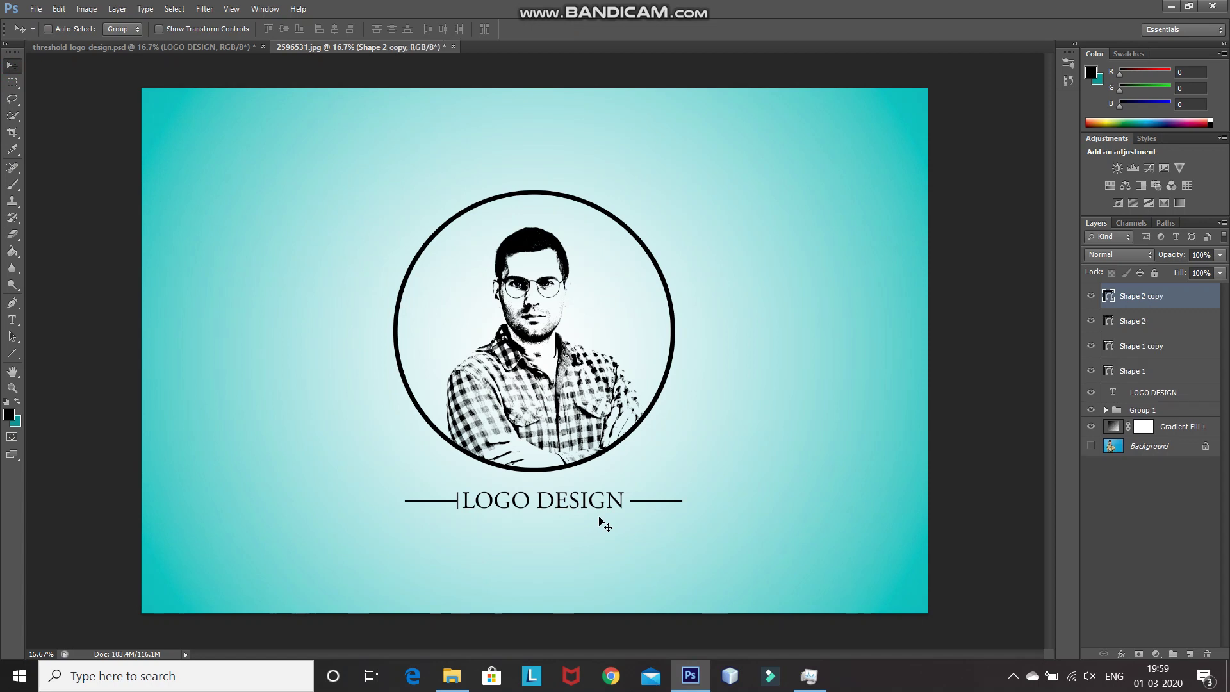
left_click(459, 498)
left_click_drag(460, 500, 625, 505)
key("Right")
key("Right")
key("Right")
key("Right")
key("Right")
Group the LOGO DESIGN text layer with the four line shape layers
left_click(1091, 446)
left_click(1212, 393, "shift")
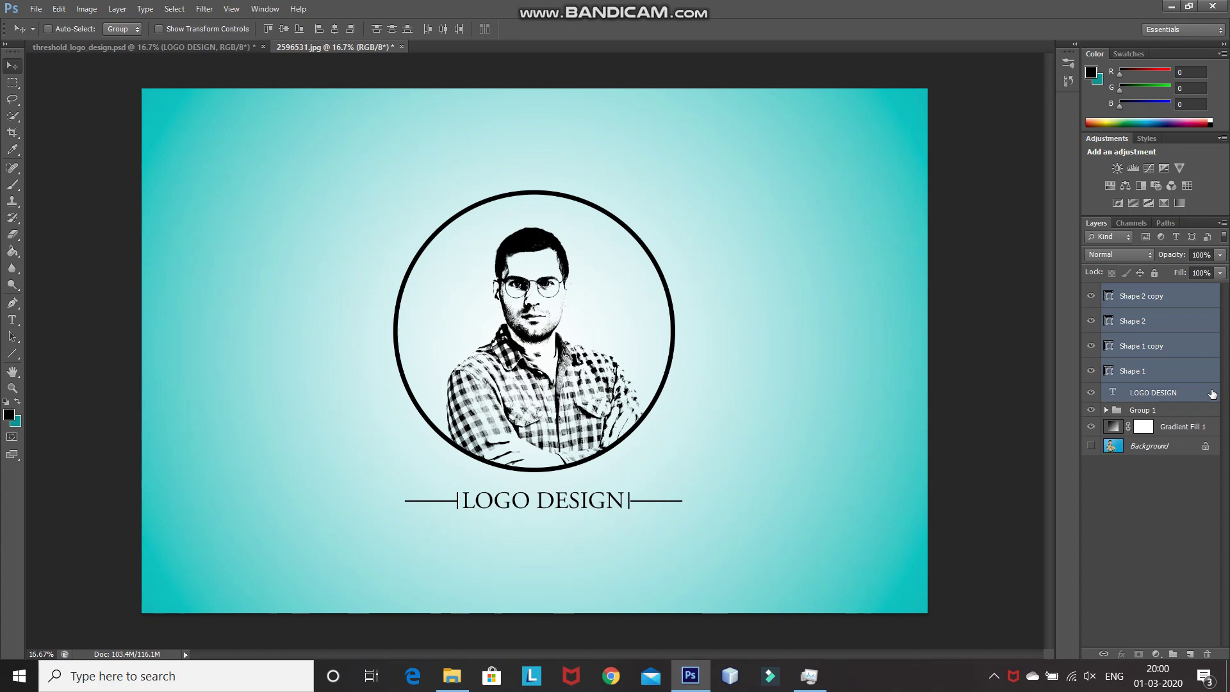
key("ctrl+g")
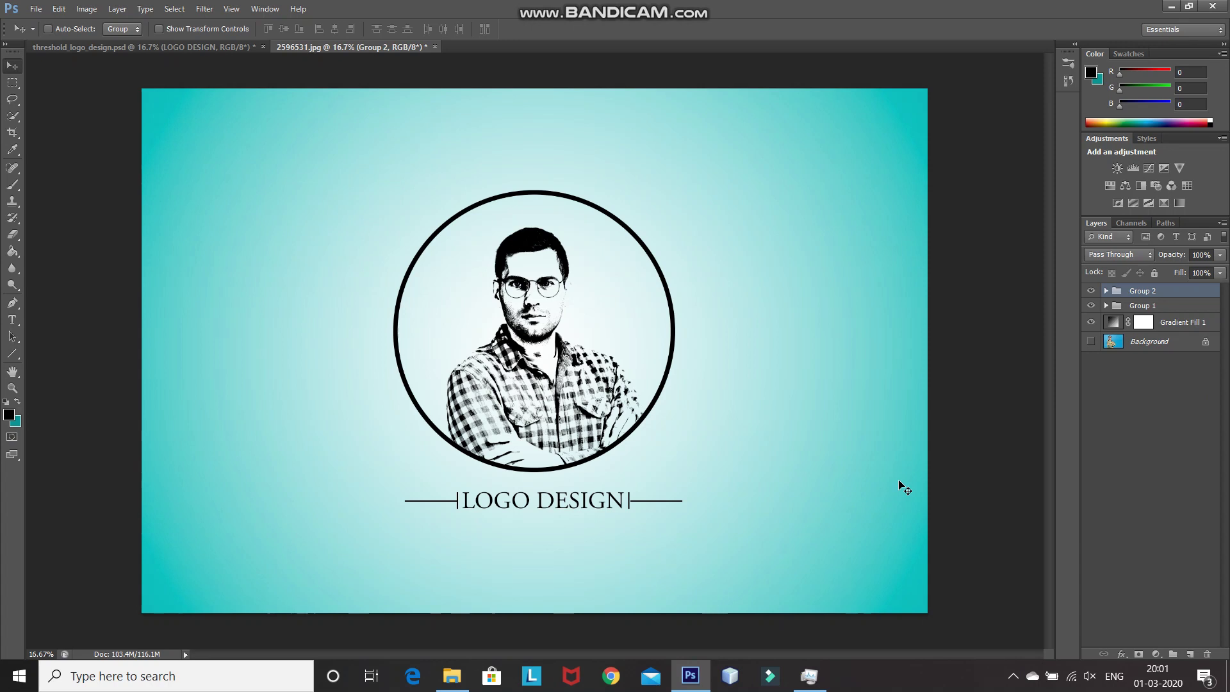
Hide Gradient Fill 1 and save the transparent logo as logo.png with Smallest / Slow compression and no interlacing
left_click(1091, 323)
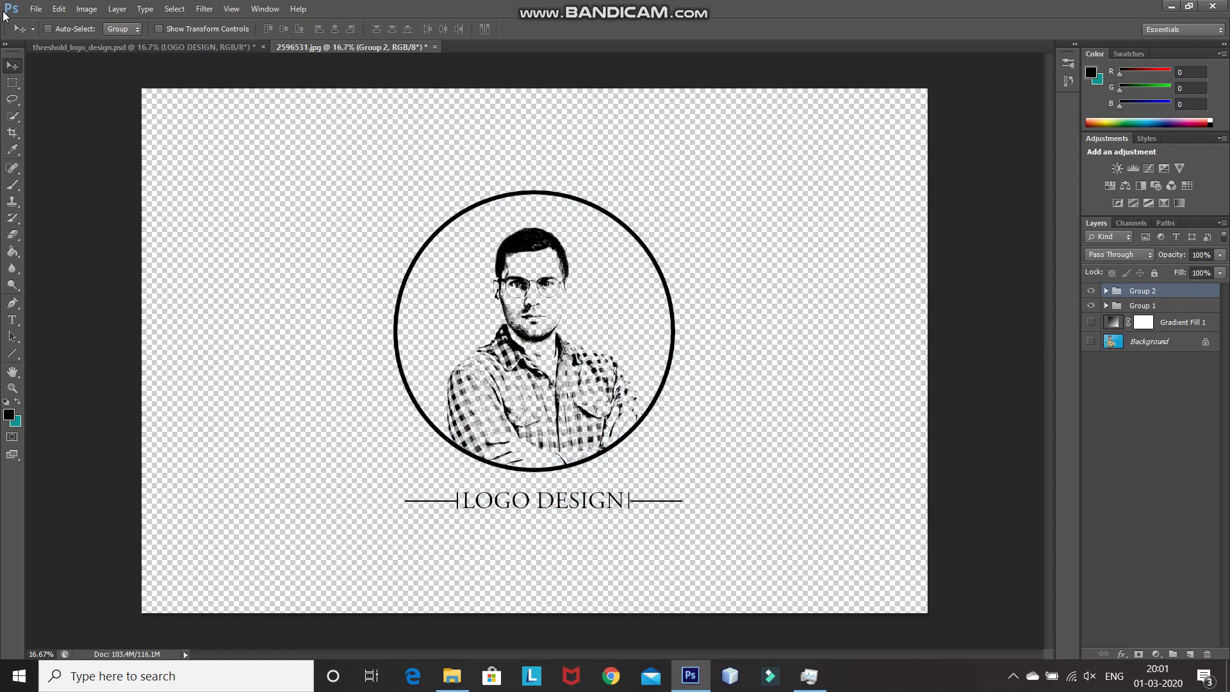
left_click(33, 10)
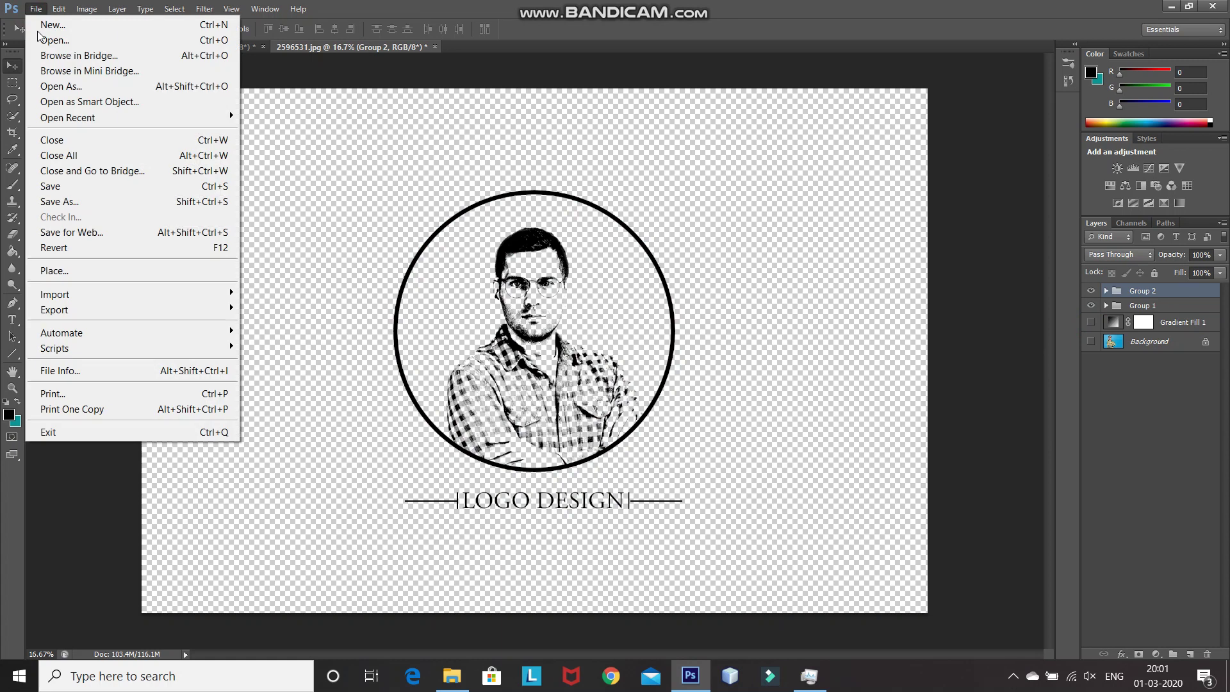
left_click(71, 204)
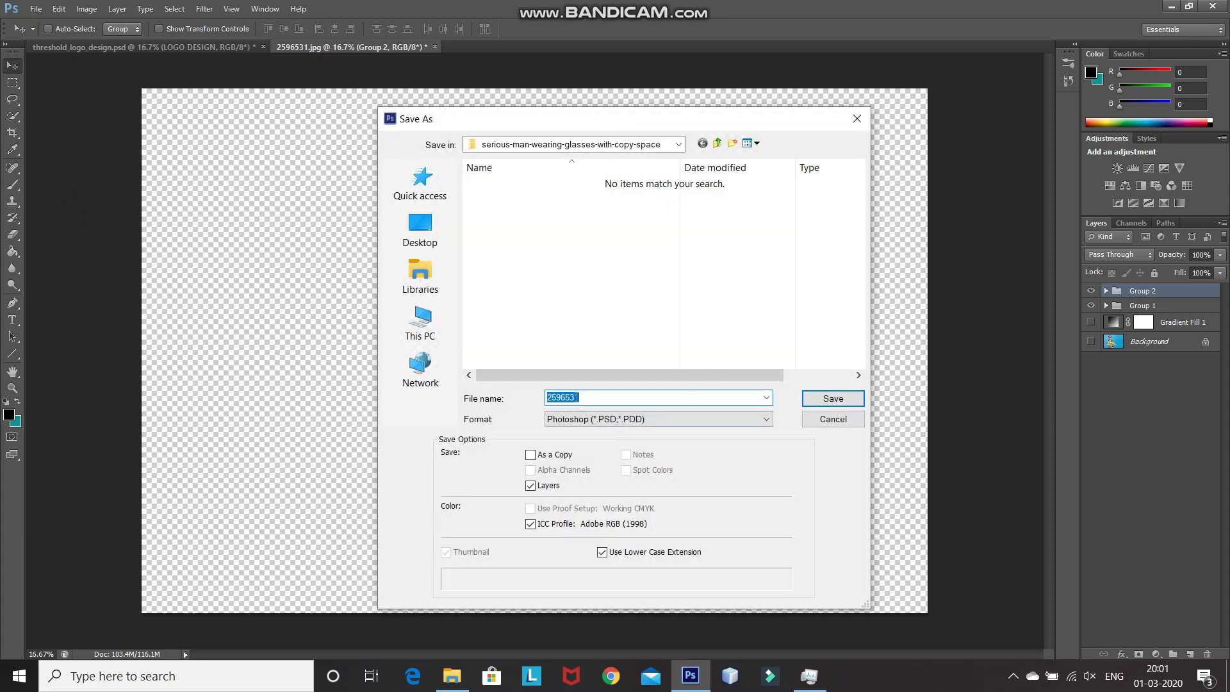
key("BackSpace")
type("logo")
left_click(572, 420)
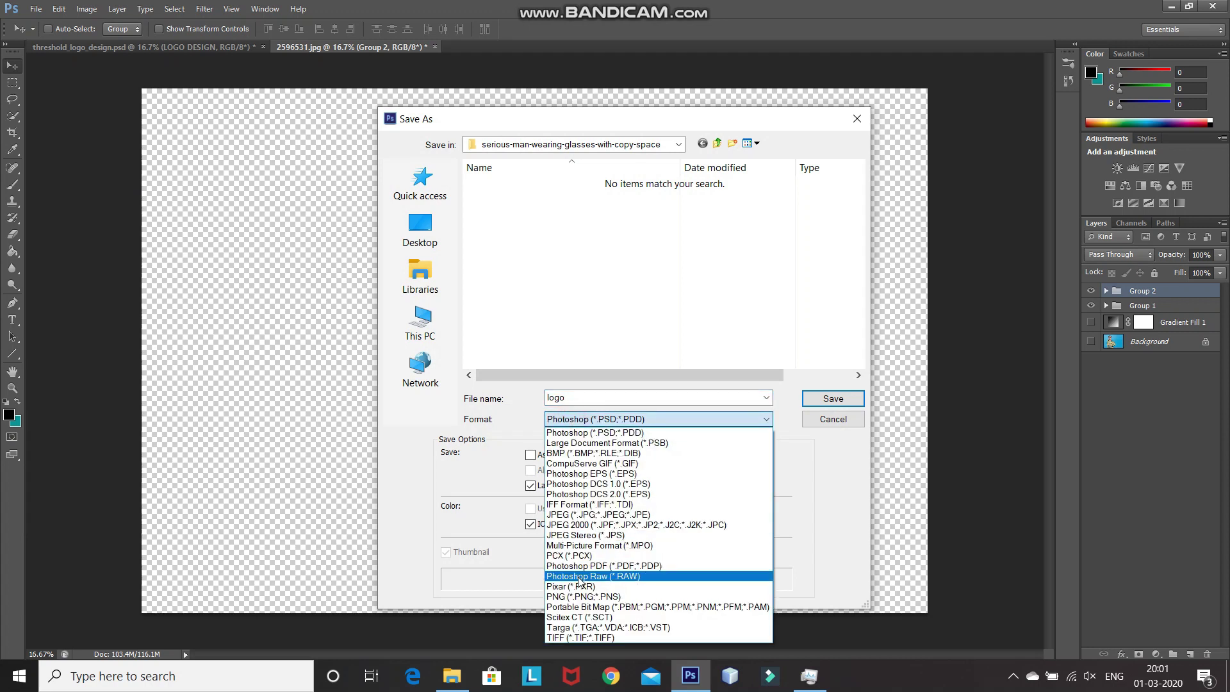
left_click(583, 597)
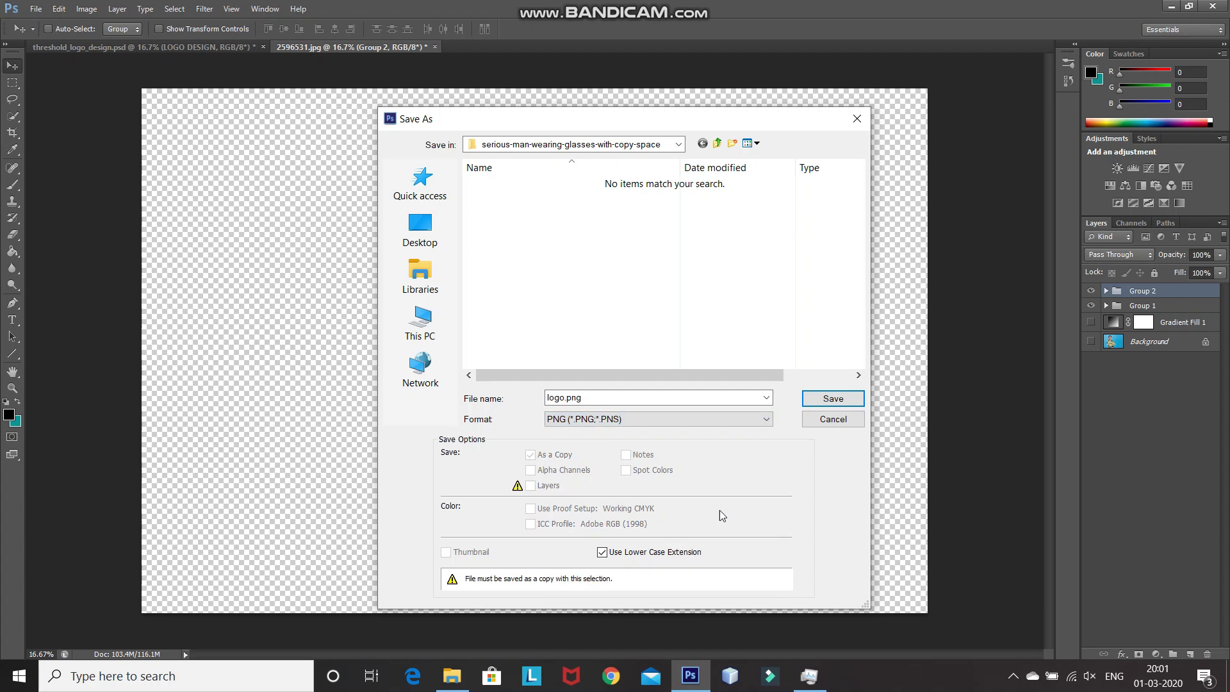
left_click(832, 400)
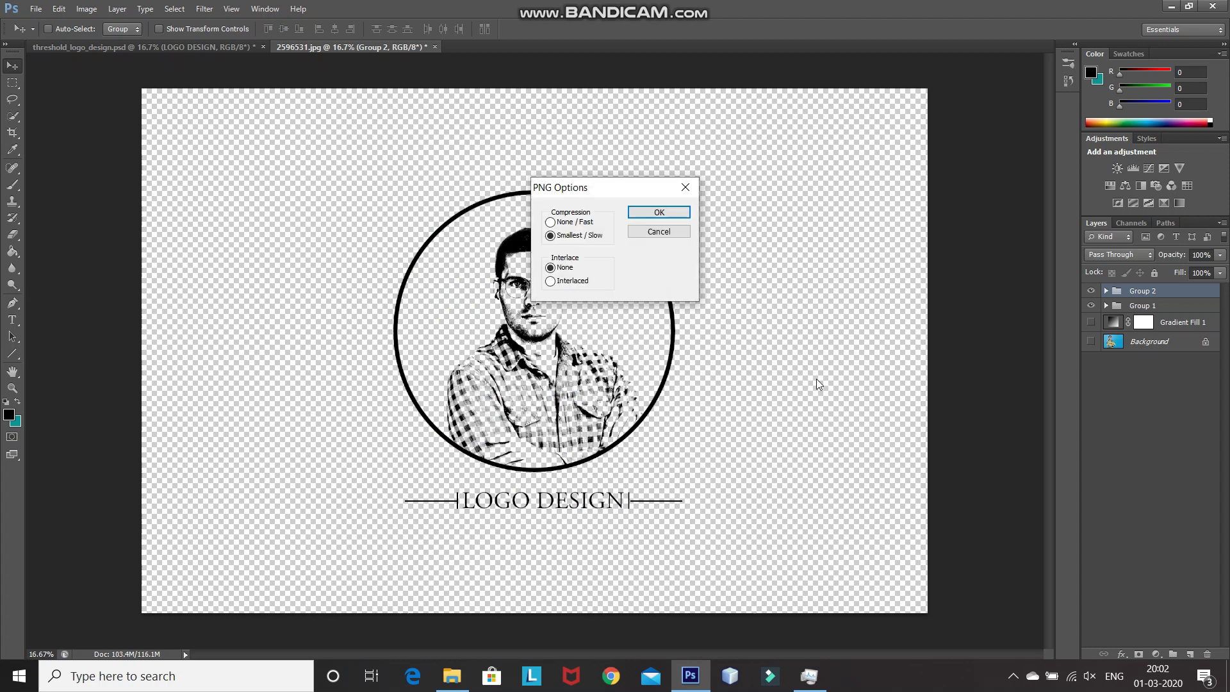
left_click(658, 216)
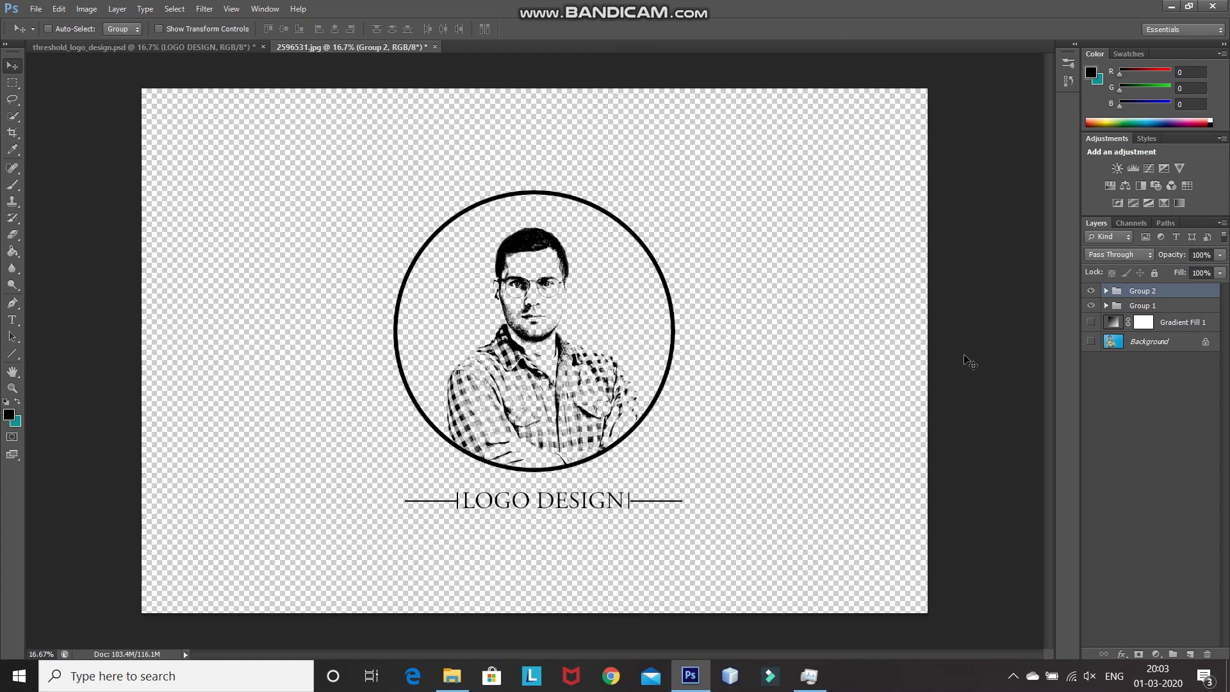
Show the Background photo and hide Group 1 and Group 2
left_click(1091, 342)
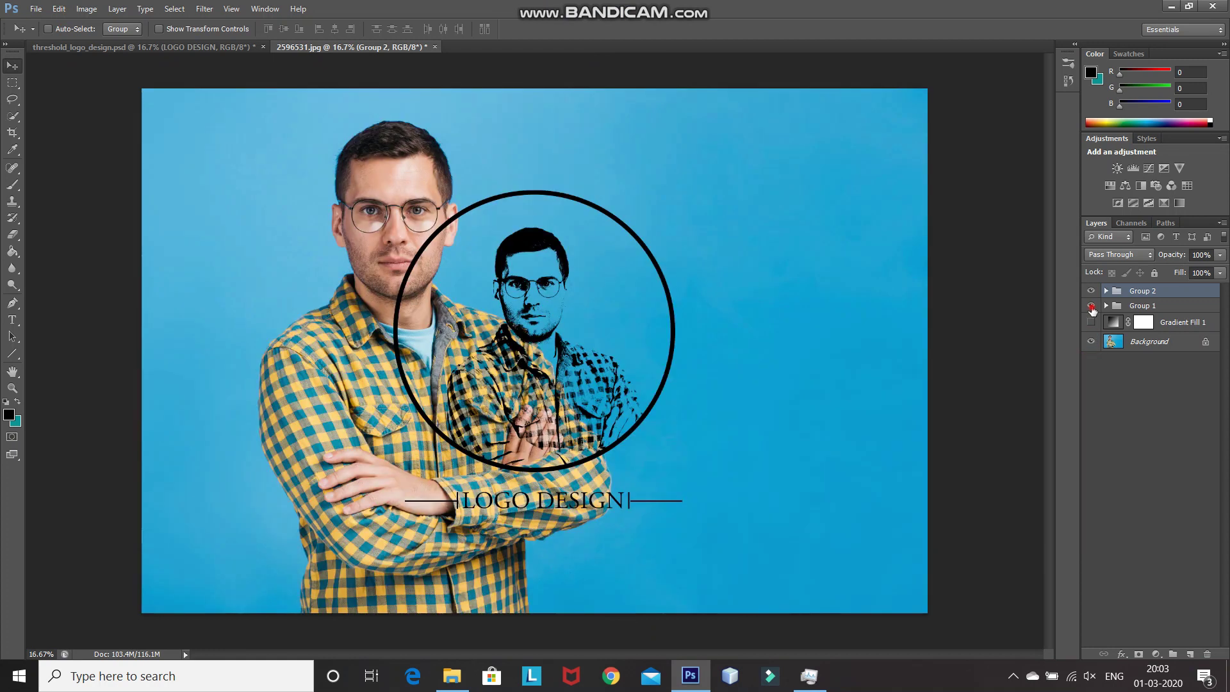
left_click(1092, 306)
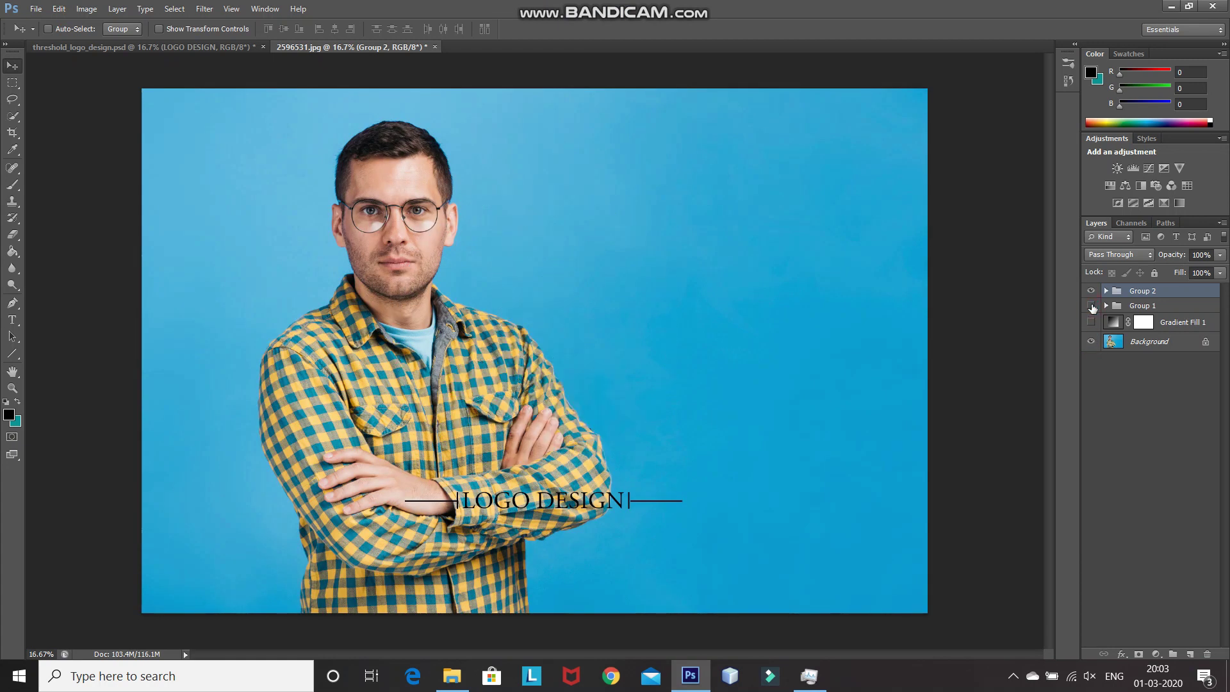
left_click(1091, 291)
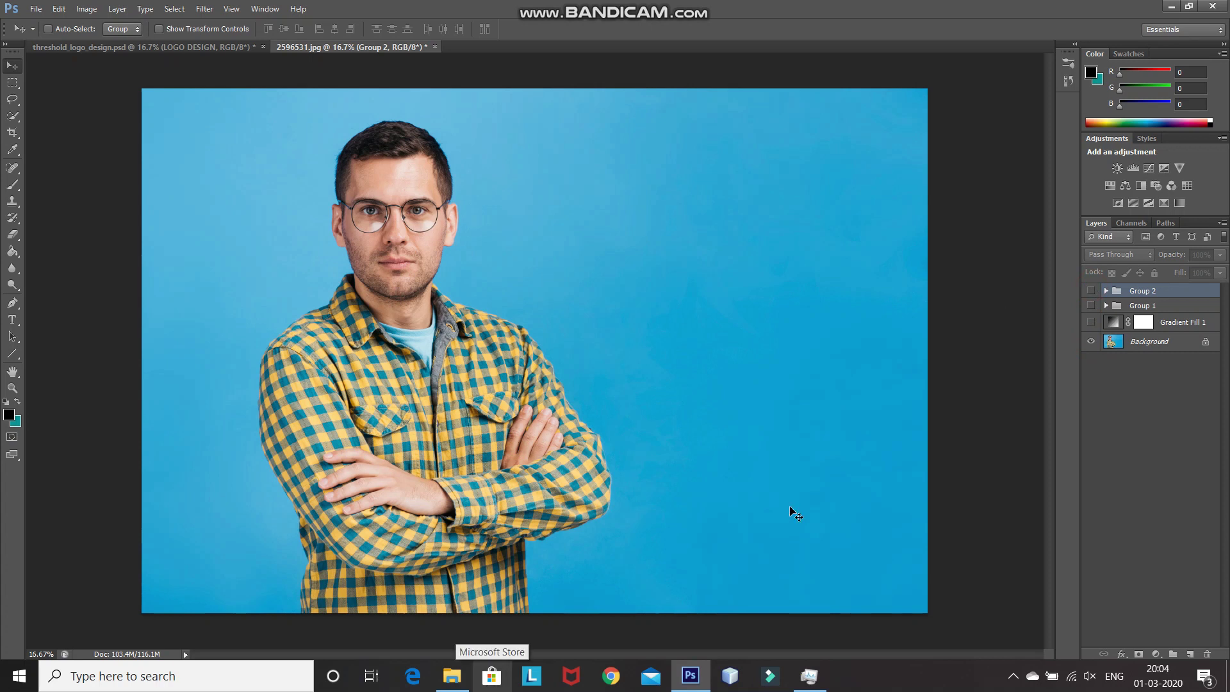
Place logo.png from File Explorer onto the photo, scaled down in the upper-right corner of the image
left_click(459, 682)
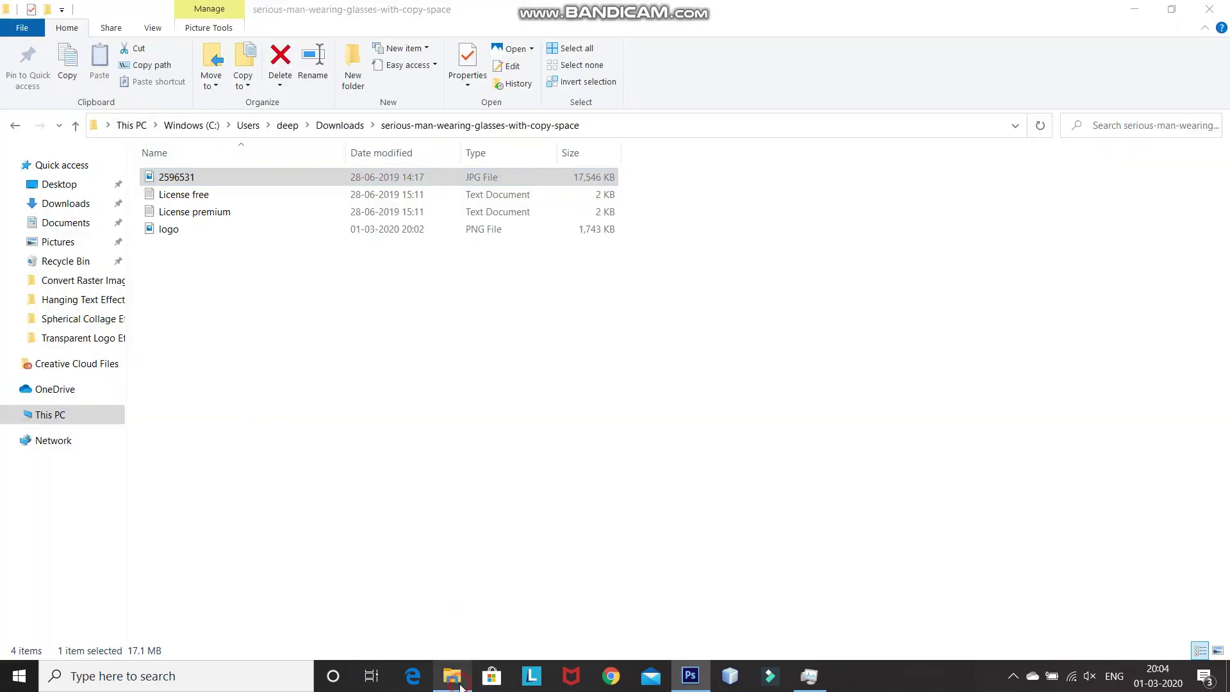
left_click(209, 235)
left_click_drag(209, 236, 620, 332)
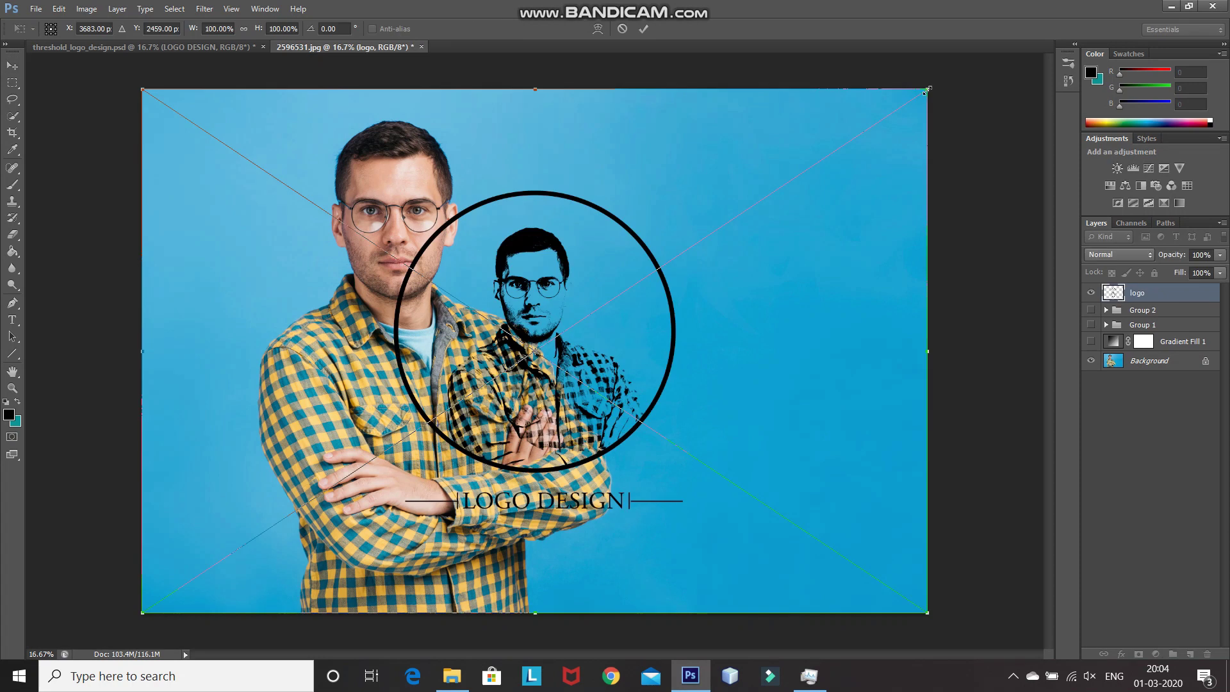
left_click_drag(928, 90, 275, 506)
left_click_drag(177, 486, 755, 115)
key("Return")
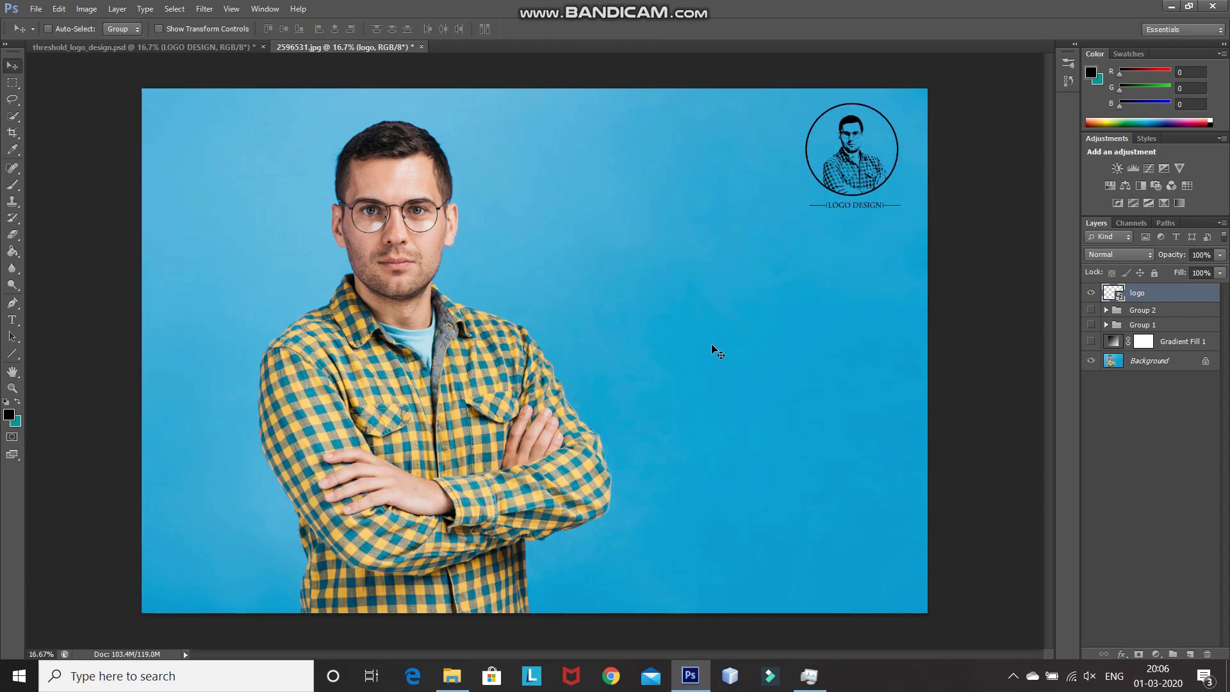